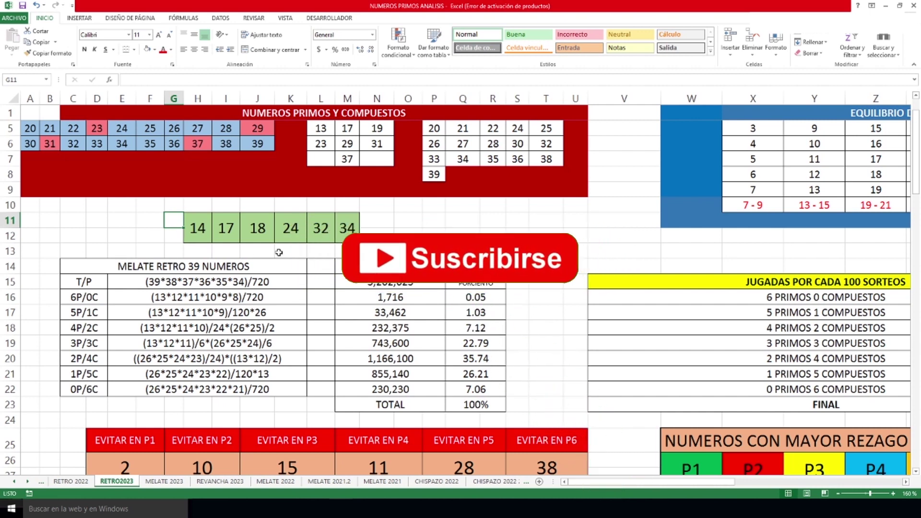
Review the six drawn numbers 14, 17, 18, 24, 32 and 34 one by one in the green result row
left_click(369, 240)
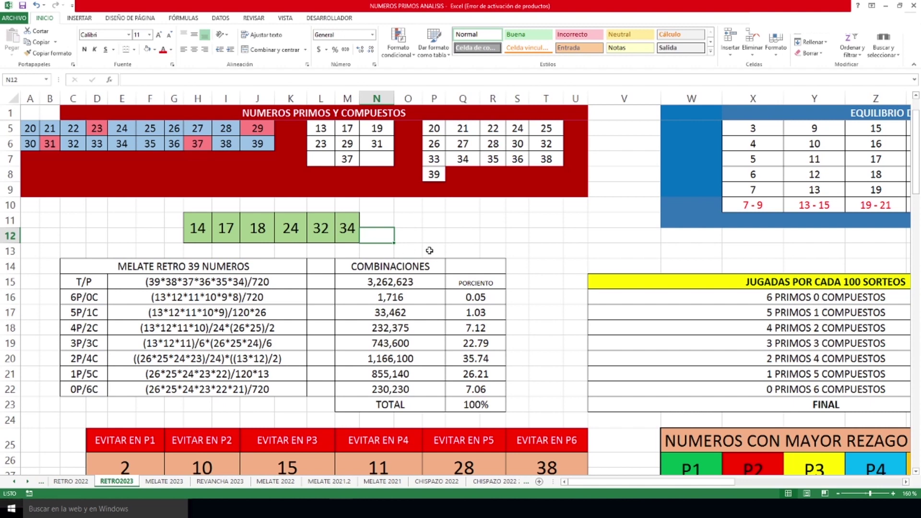
left_click_drag(666, 483, 619, 486)
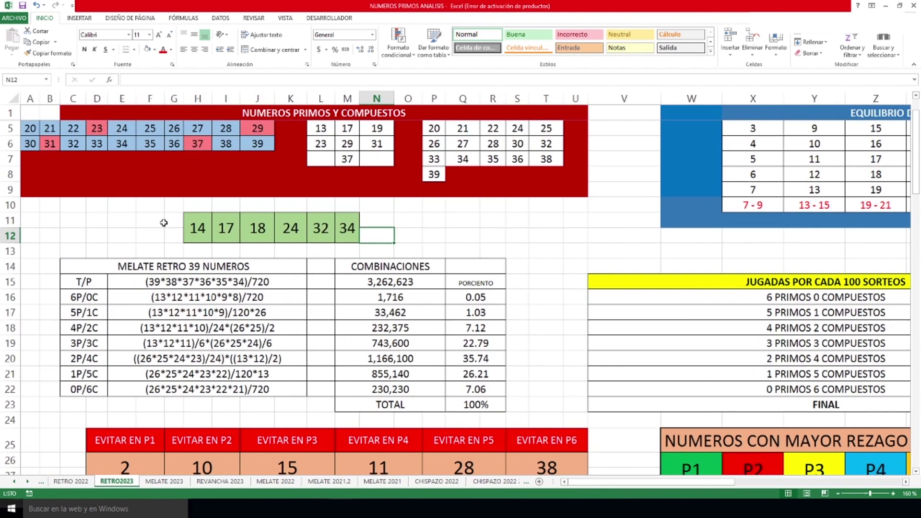
left_click(194, 223)
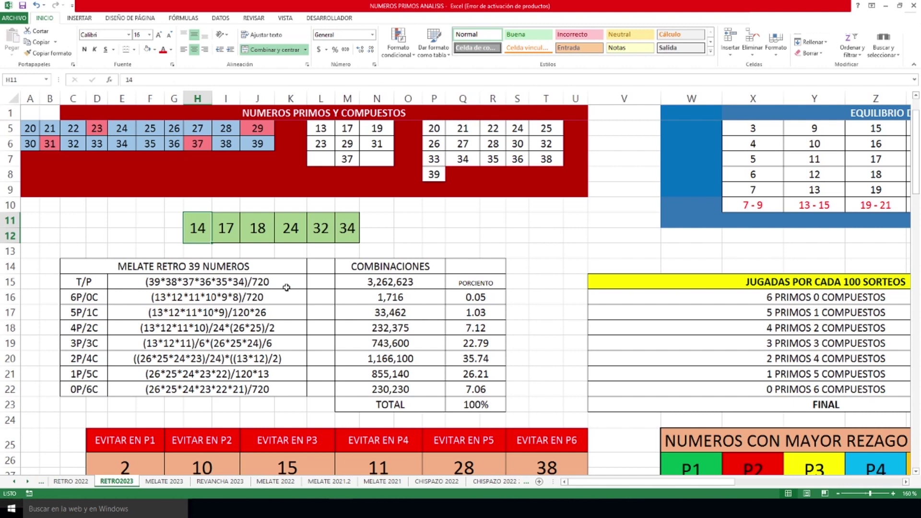
left_click(224, 230)
left_click(261, 233)
left_click(295, 234)
left_click(323, 234)
left_click(345, 233)
Check draw 1338's prime/composite mark in the draw history and the JUGADAS POR CADA 100 SORTEOS totals from 3P/3C to 1P/5C
left_click_drag(674, 481, 863, 486)
scroll(709, 365, "down", 9)
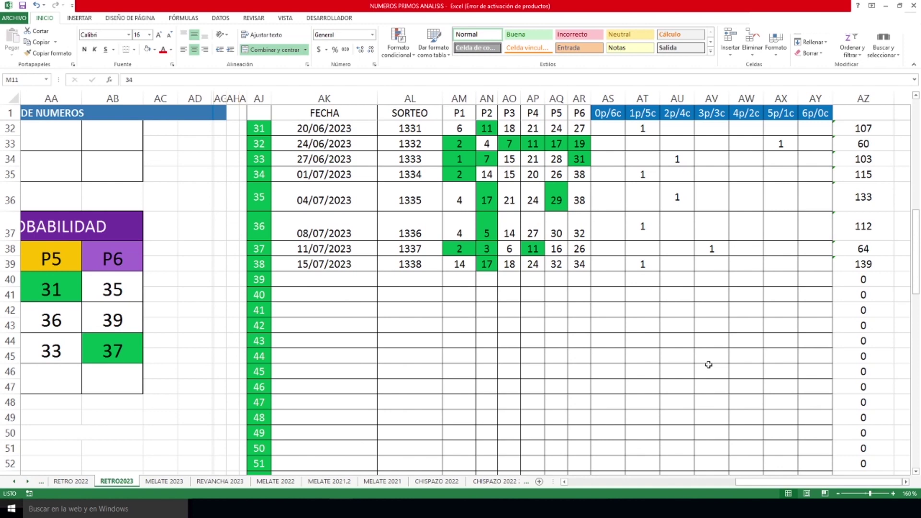
left_click(648, 265)
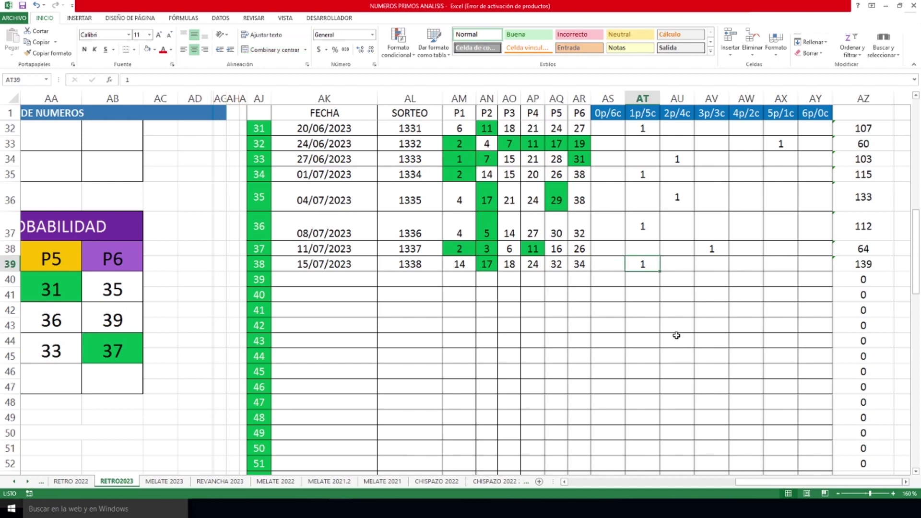
scroll(731, 451, "up", 9)
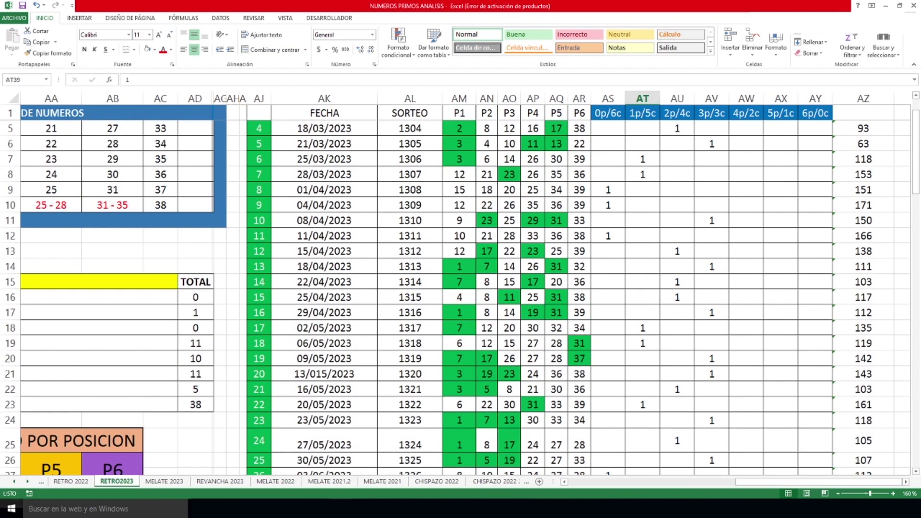
left_click_drag(875, 481, 797, 481)
left_click_drag(497, 375, 701, 374)
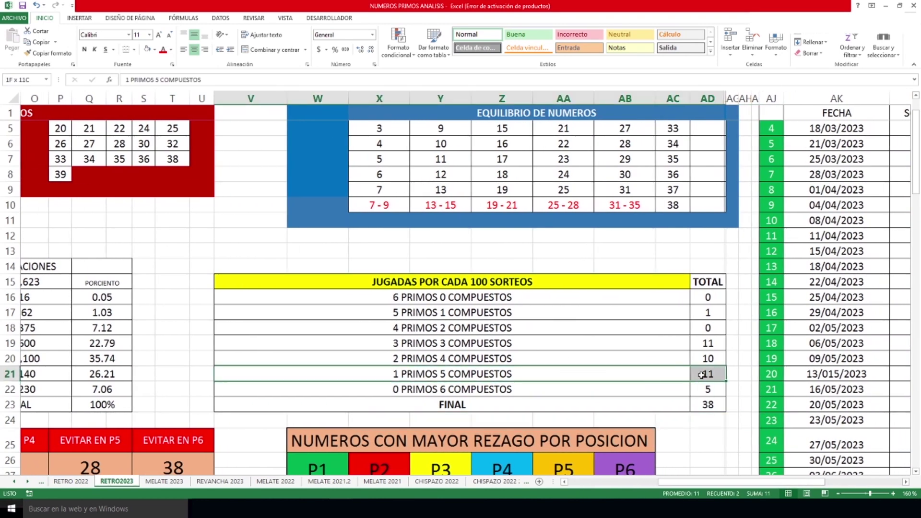
left_click_drag(594, 345, 710, 377)
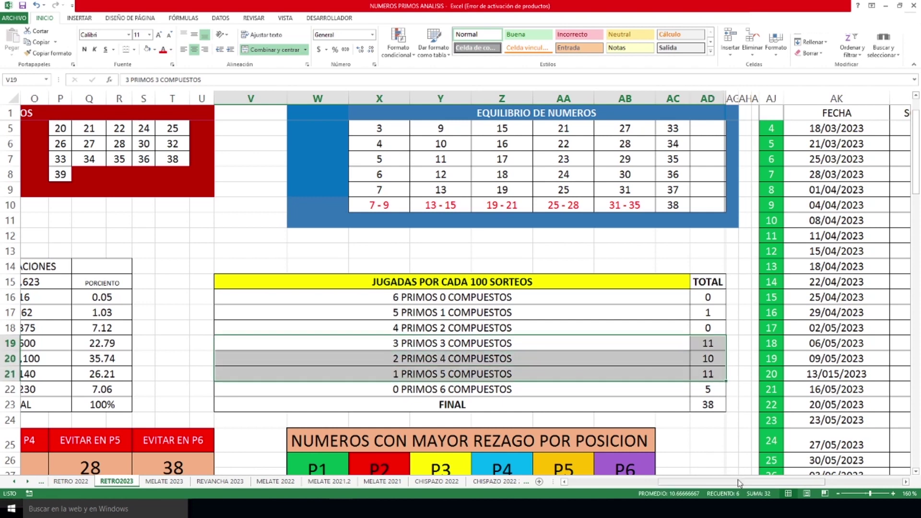
Examine the EVITAR numbers for P1 to P6 and the NUMEROS CON MAYOR REZAGO POR POSICION table
left_click_drag(738, 483, 310, 426)
scroll(311, 374, "down", 3)
scroll(311, 374, "down", 2)
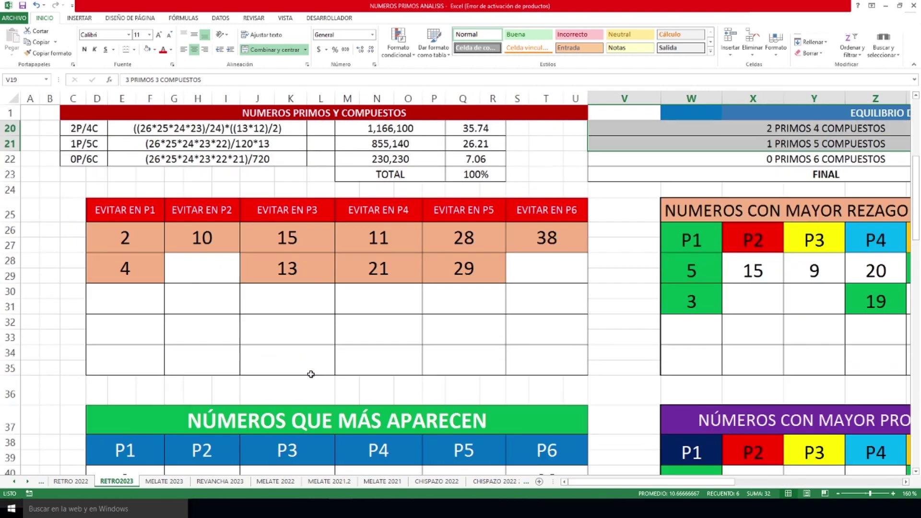
left_click_drag(134, 240, 556, 327)
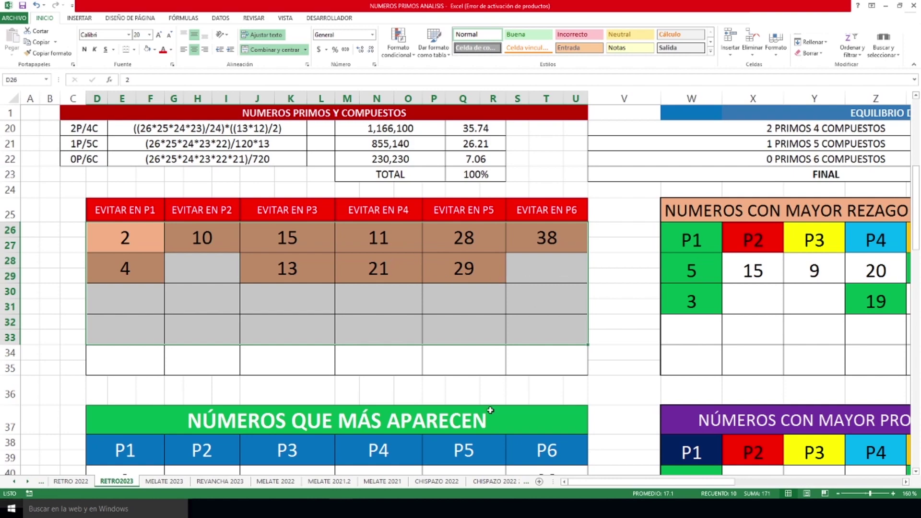
left_click_drag(655, 480, 729, 494)
left_click_drag(320, 270, 624, 331)
left_click_drag(670, 481, 578, 481)
scroll(406, 280, "down", 4)
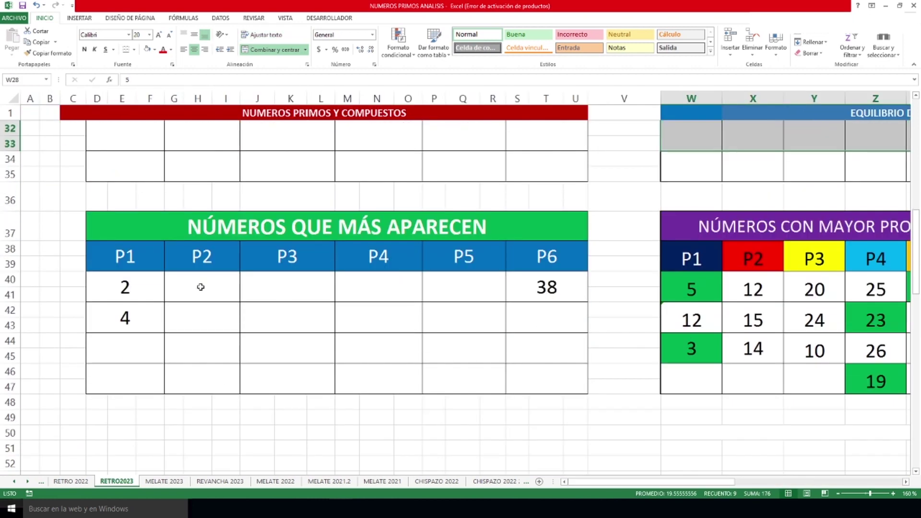
Examine the NÚMEROS QUE MÁS APARECEN table and the P1 column of NÚMEROS CON MAYOR PROBABILIDAD
left_click_drag(117, 284, 546, 318)
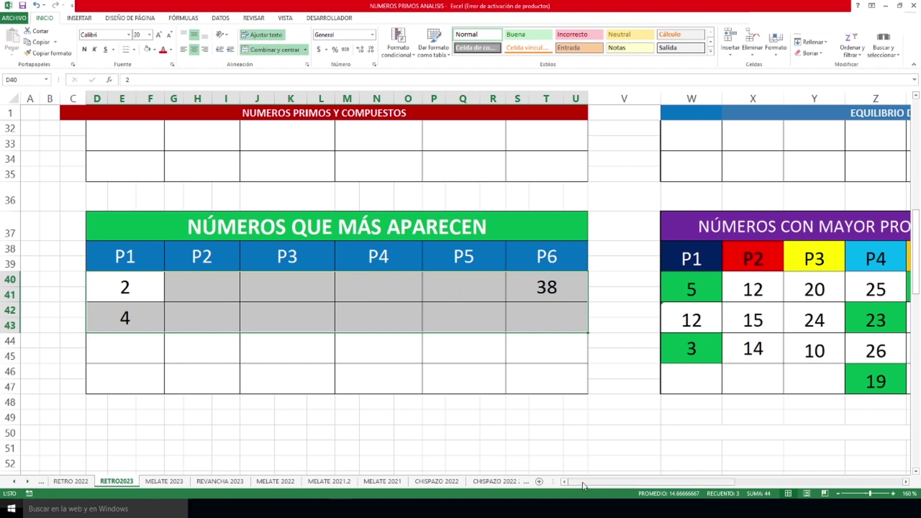
left_click_drag(583, 485, 684, 497)
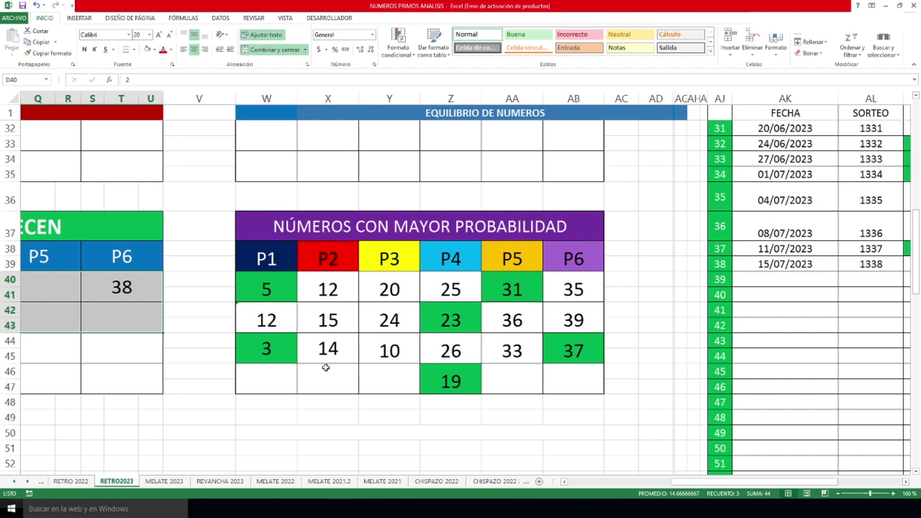
left_click(279, 377)
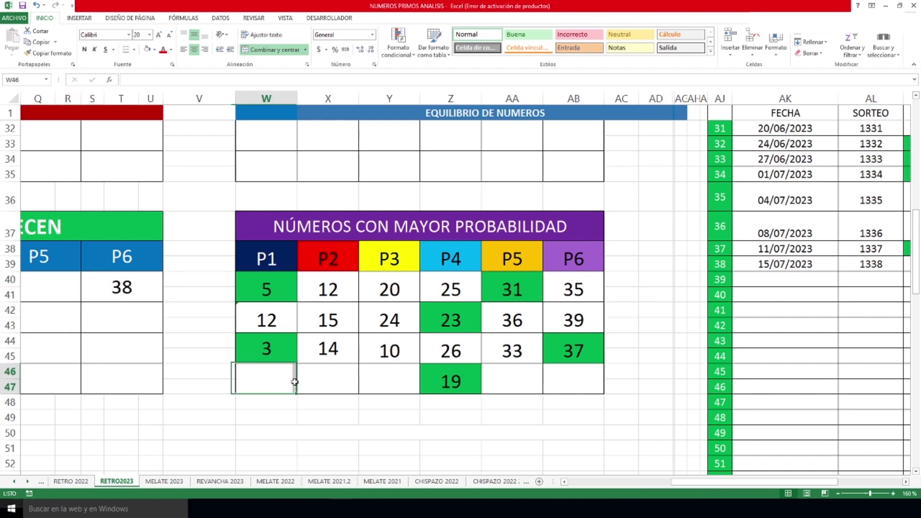
left_click(265, 318)
left_click(288, 386)
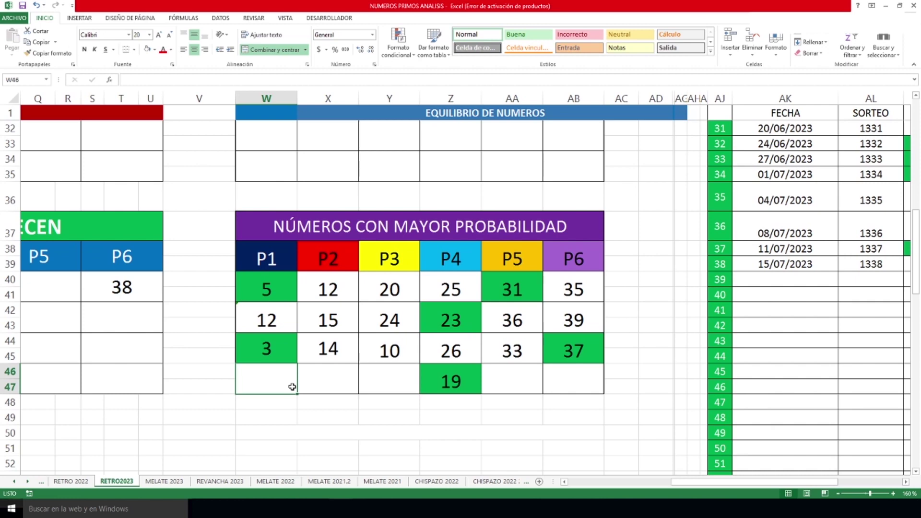
Fill the cell containing 17 in the NÚMEROS COMBINABLES table with light blue
left_click_drag(700, 481, 596, 482)
scroll(411, 310, "down", 6)
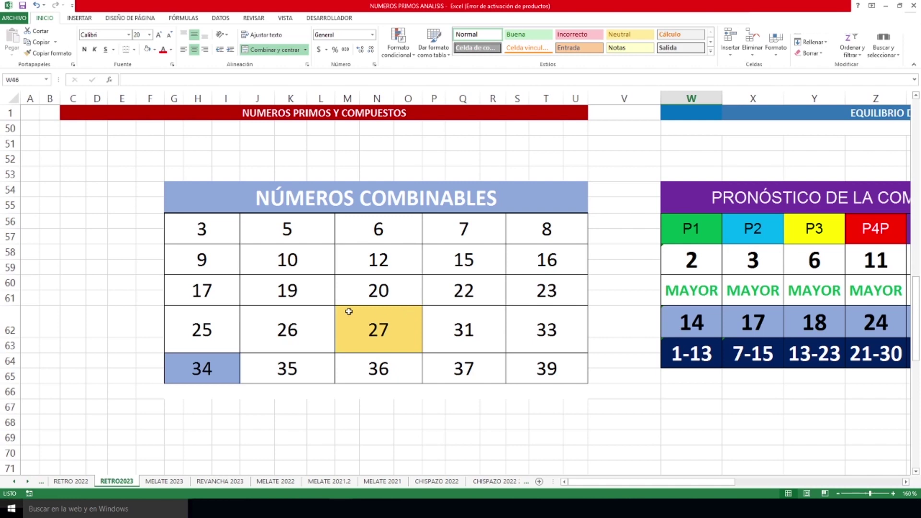
left_click(216, 301)
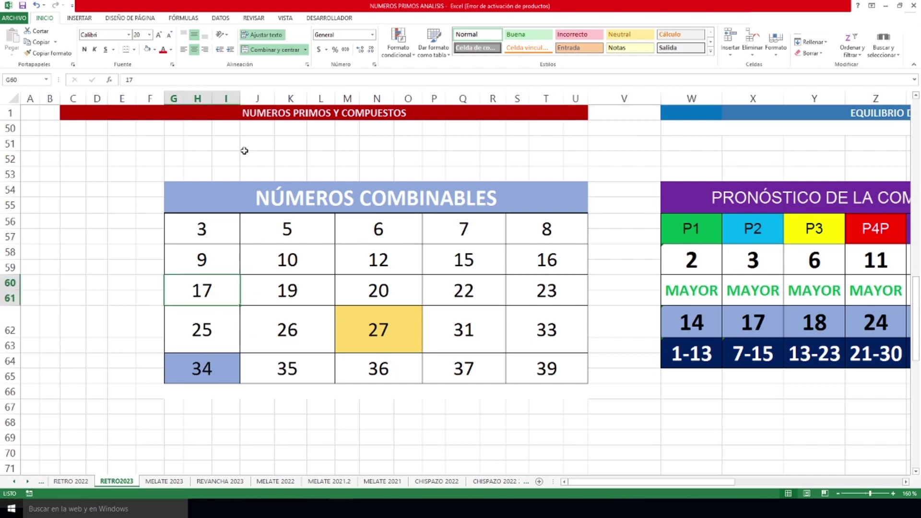
left_click(155, 49)
left_click(214, 94)
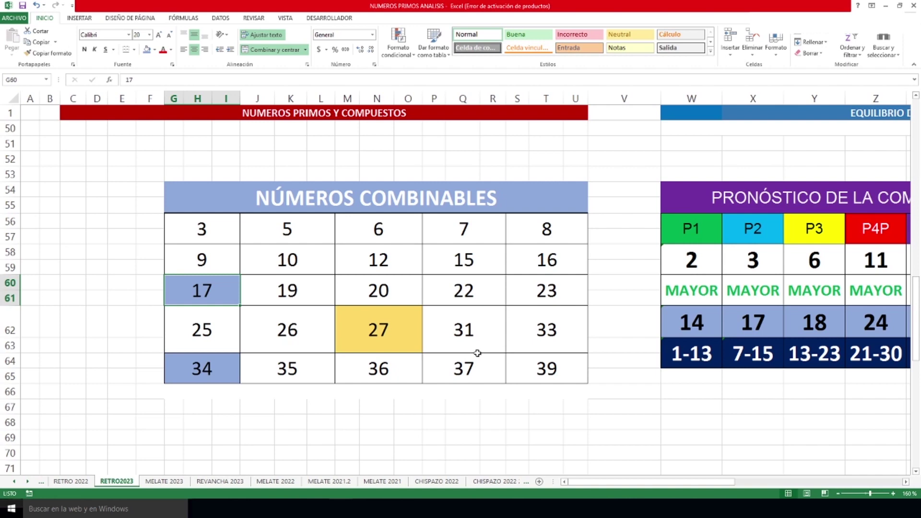
Review the MAYOR predictions, the drawn numbers and the suggested ranges in the PRONÓSTICO DE LA COMUNIDAD table
left_click_drag(606, 482, 698, 470)
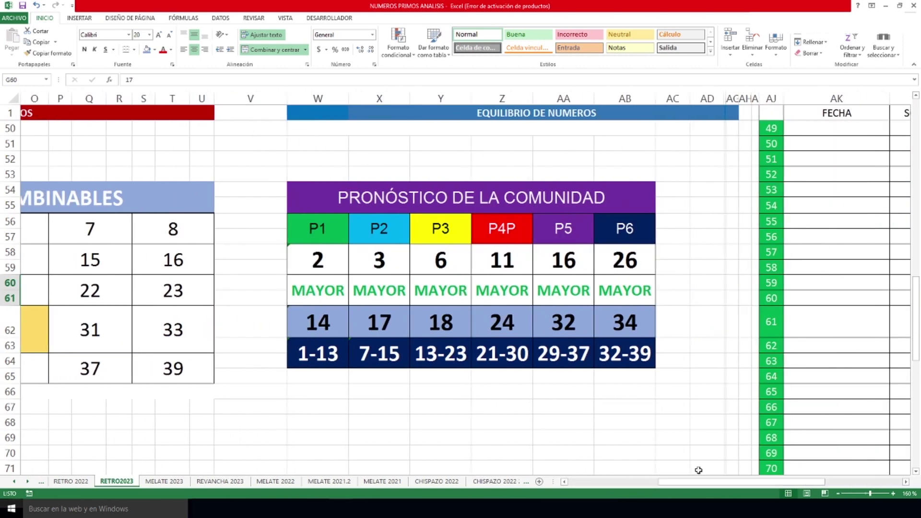
left_click_drag(333, 295, 627, 301)
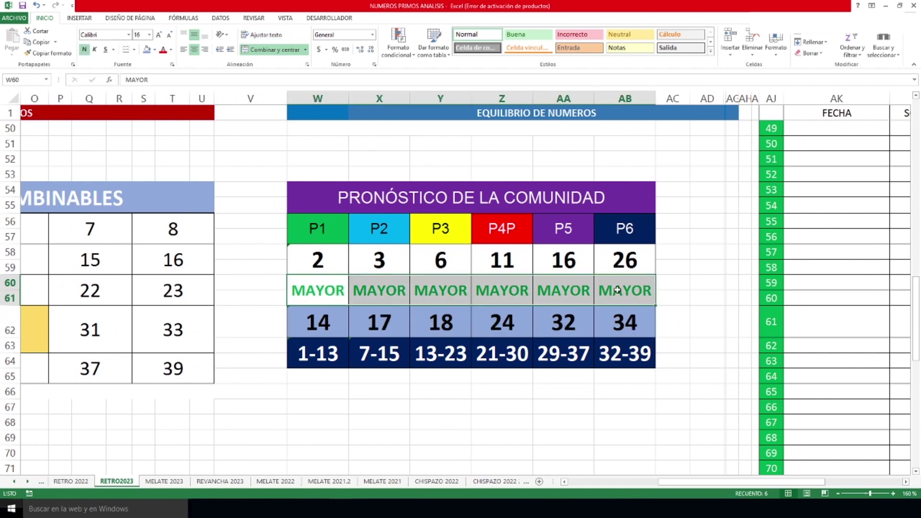
left_click_drag(310, 322, 630, 329)
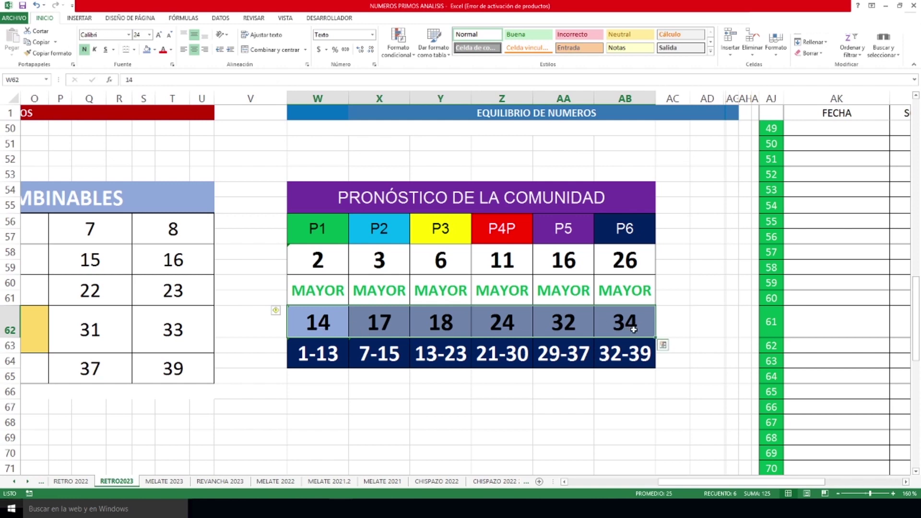
left_click(317, 354)
key("Right")
key("Right")
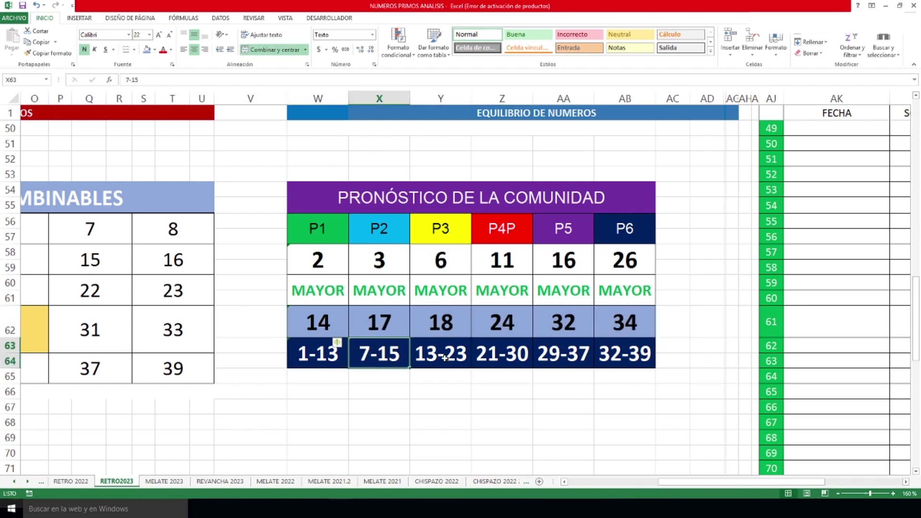
left_click(538, 357)
left_click(645, 357)
left_click(508, 360)
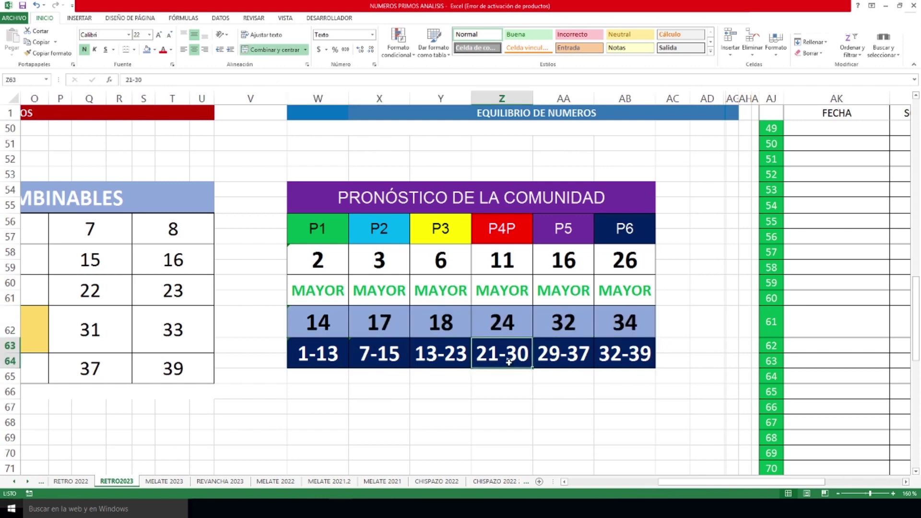
Compare each drawn number with its suggested range for P1 to P6 in the PRONÓSTICO DE LA COMUNIDAD table
left_click_drag(321, 322, 319, 355)
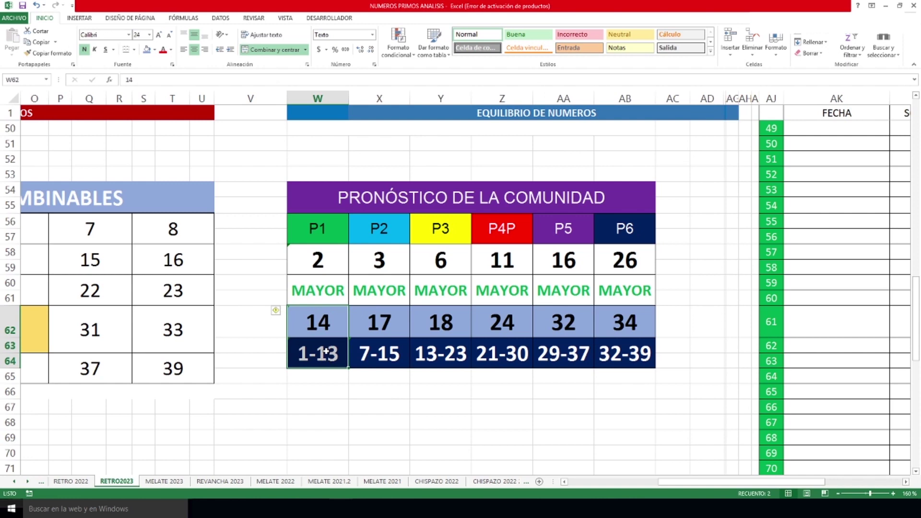
left_click(388, 328)
left_click_drag(389, 329, 389, 361)
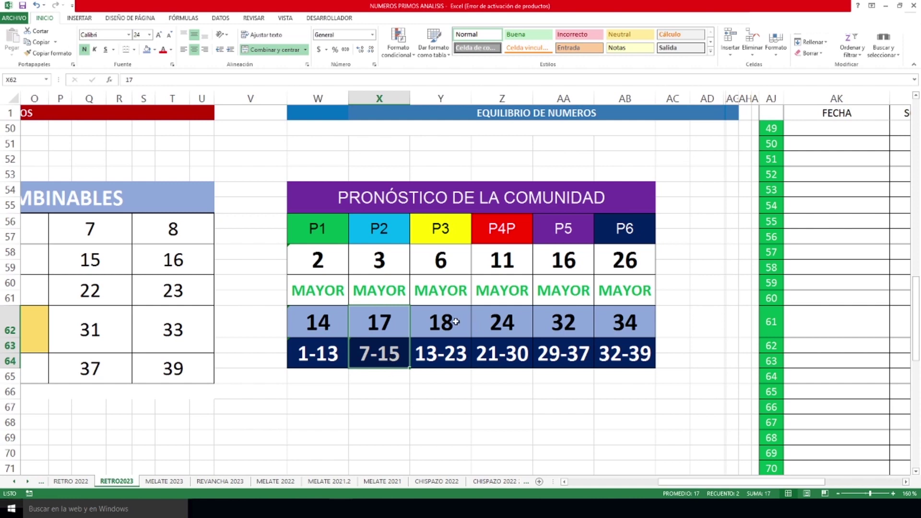
left_click_drag(454, 321, 451, 354)
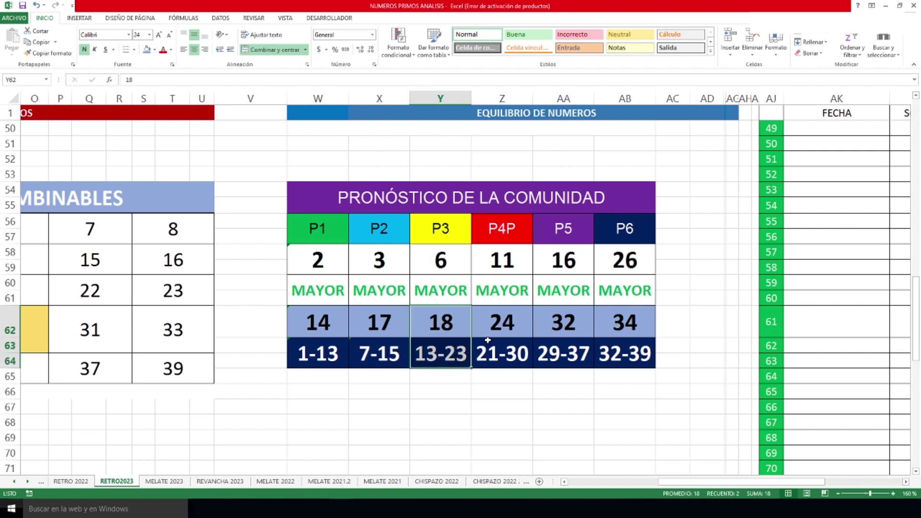
left_click_drag(512, 324, 502, 359)
left_click_drag(577, 316, 574, 360)
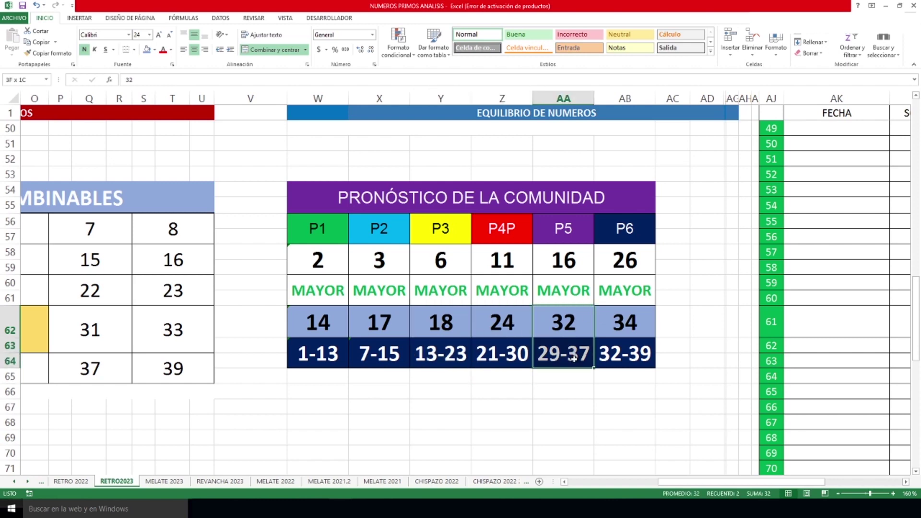
left_click_drag(645, 324, 641, 353)
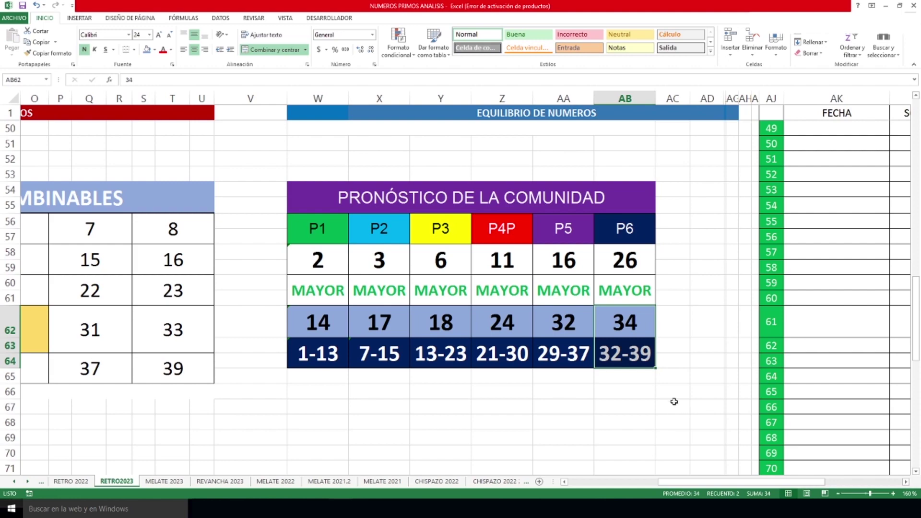
Return to the start of the analysis sheet and switch to the NUMEROS PRIMOS PRONOSTICO workbook
scroll(688, 316, "up", 14)
scroll(688, 316, "up", 2)
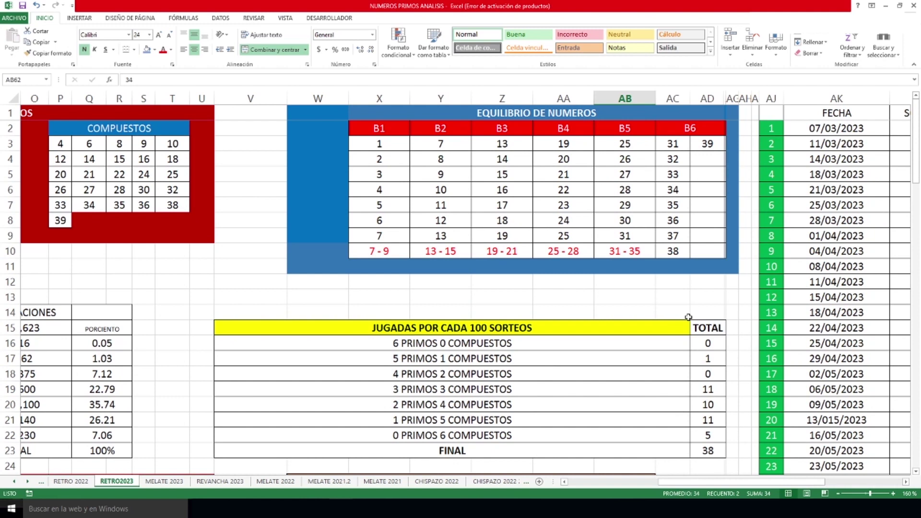
left_click(886, 7)
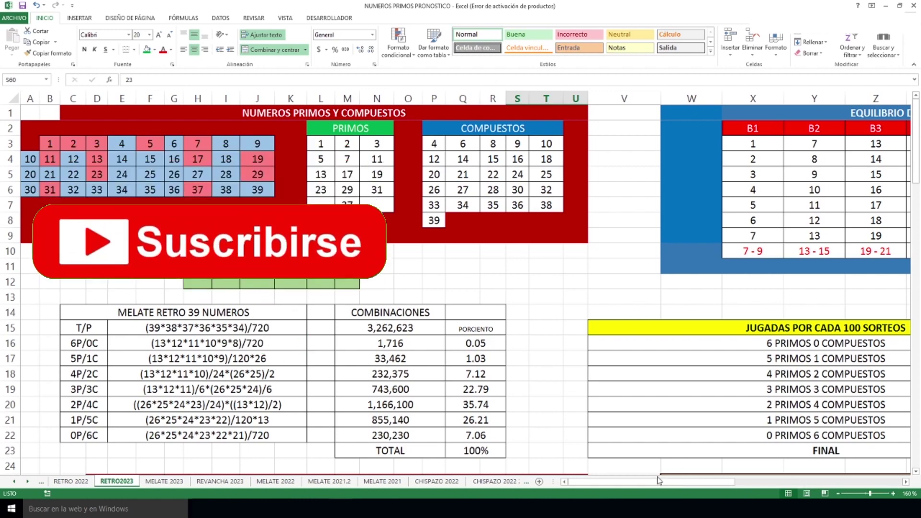
Check the prime/composite pattern marked for draw 1338 in the draw history table
left_click_drag(671, 482, 858, 482)
scroll(493, 439, "down", 8)
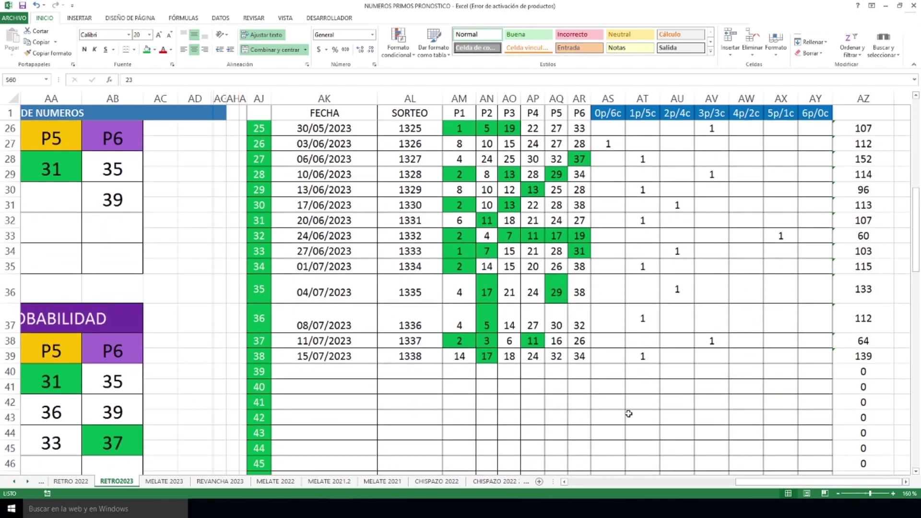
left_click(642, 357)
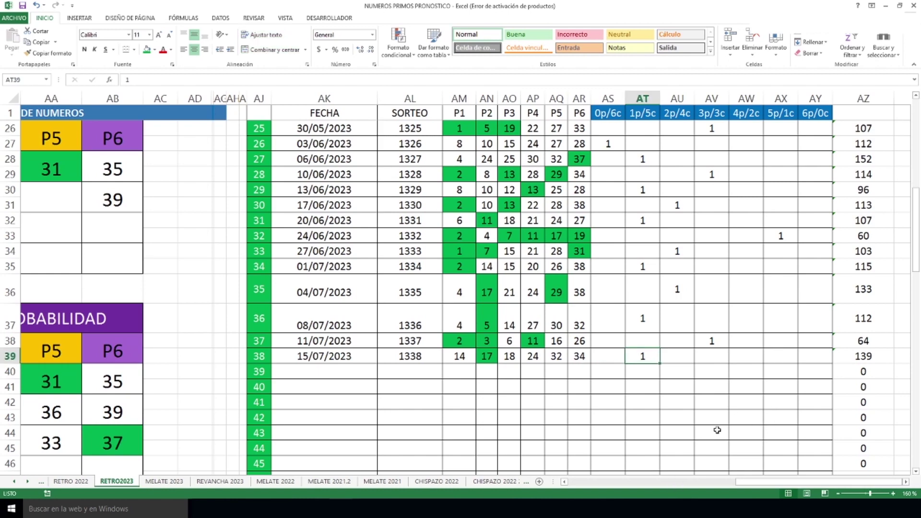
Compare the percentage and total of the 2 PRIMOS 4 COMPUESTOS row in the JUGADAS POR CADA 100 SORTEOS table
scroll(716, 429, "up", 8)
left_click_drag(768, 483, 691, 482)
scroll(686, 367, "down", 2)
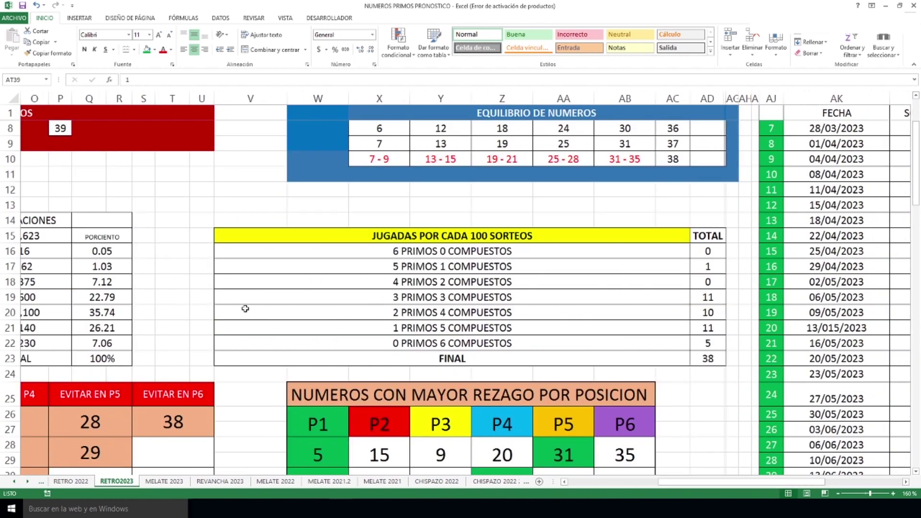
left_click_drag(95, 312, 700, 318)
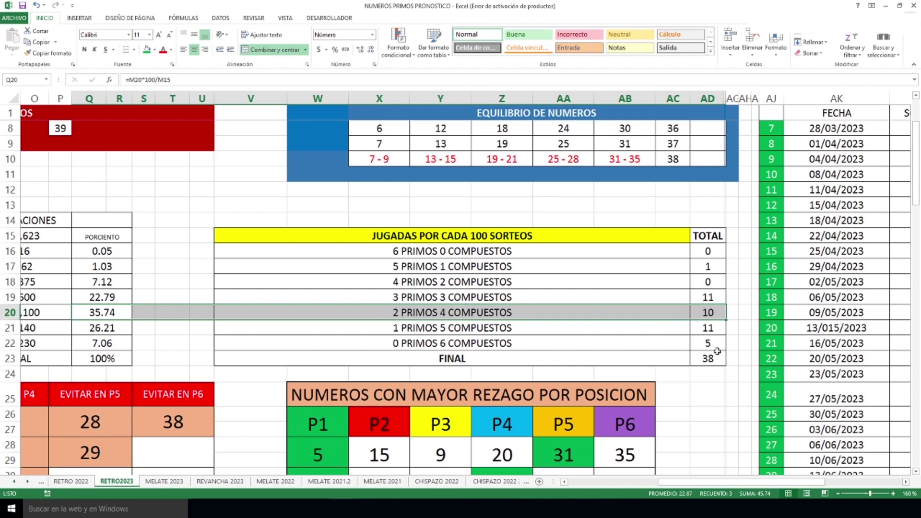
Examine the 2p/4c column of the draw history for the gap after draw 1335, down to the empty row 39
left_click_drag(676, 482, 751, 483)
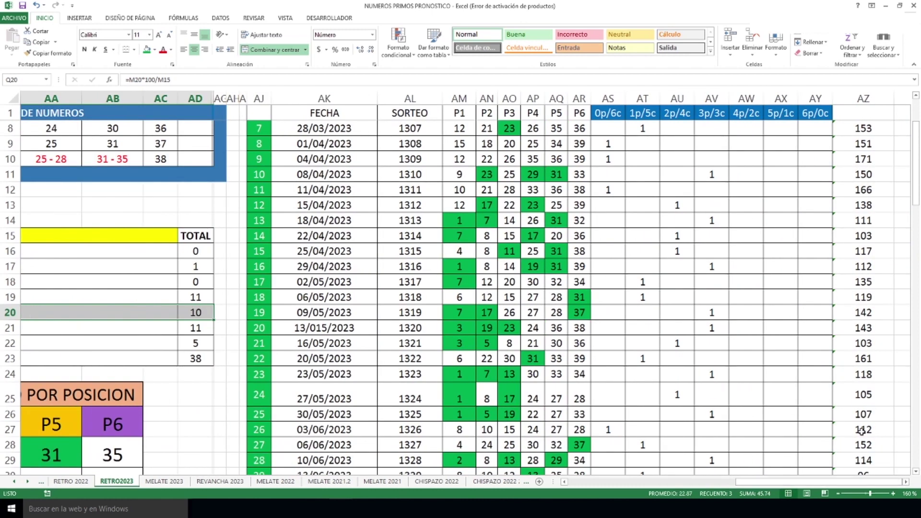
scroll(716, 332, "down", 6)
scroll(717, 331, "down", 2)
scroll(717, 335, "up", 3)
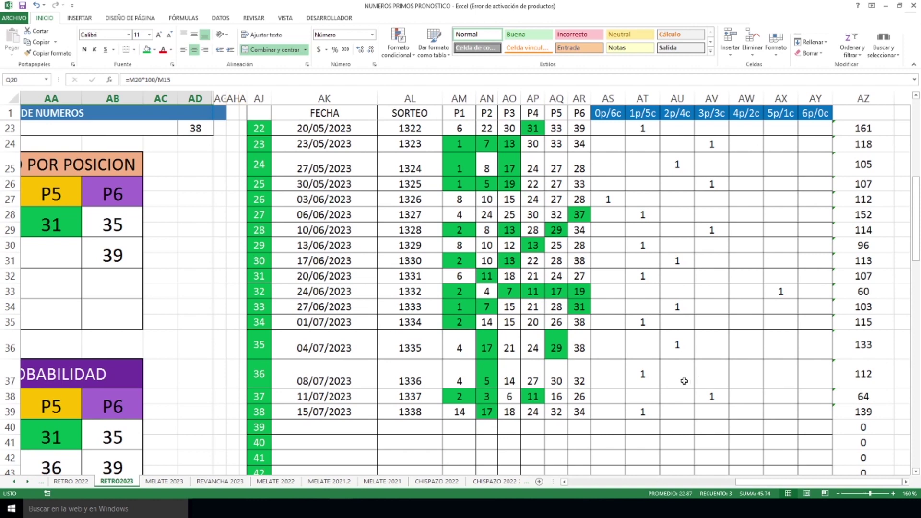
left_click_drag(676, 372, 682, 453)
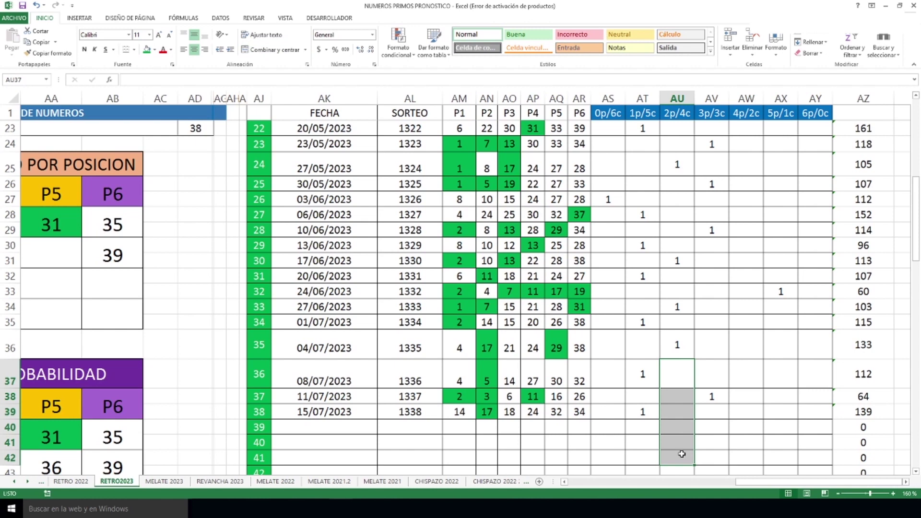
left_click(681, 425)
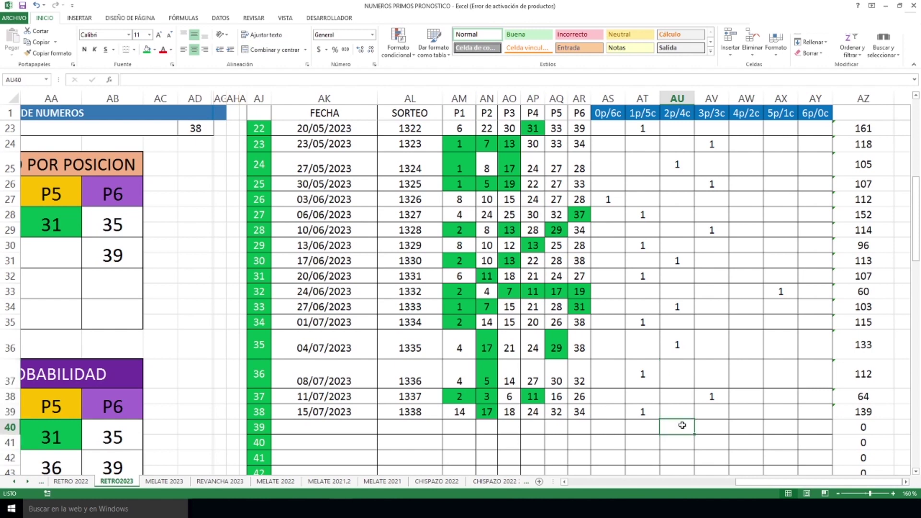
Trace how often the 3p/3c pattern occurs in the draw history from draw 1310 to draw 1338
scroll(717, 437, "up", 3)
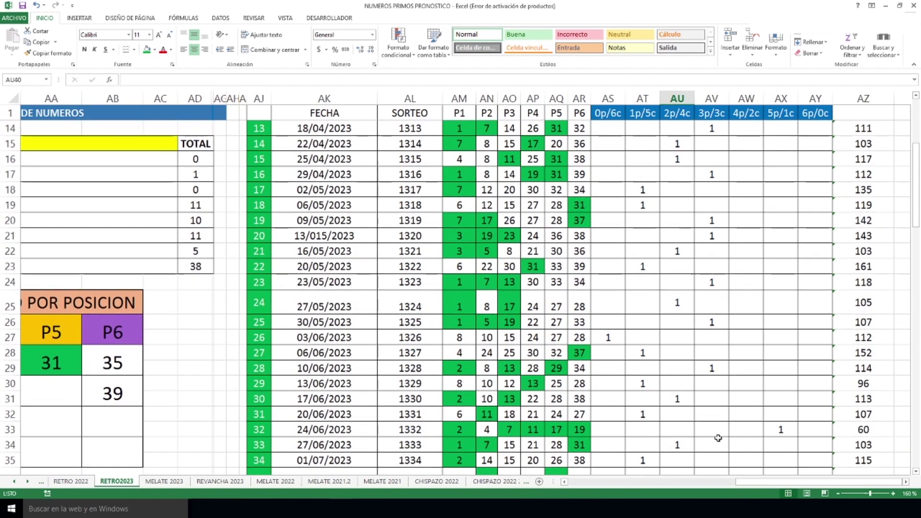
scroll(718, 438, "down", 4)
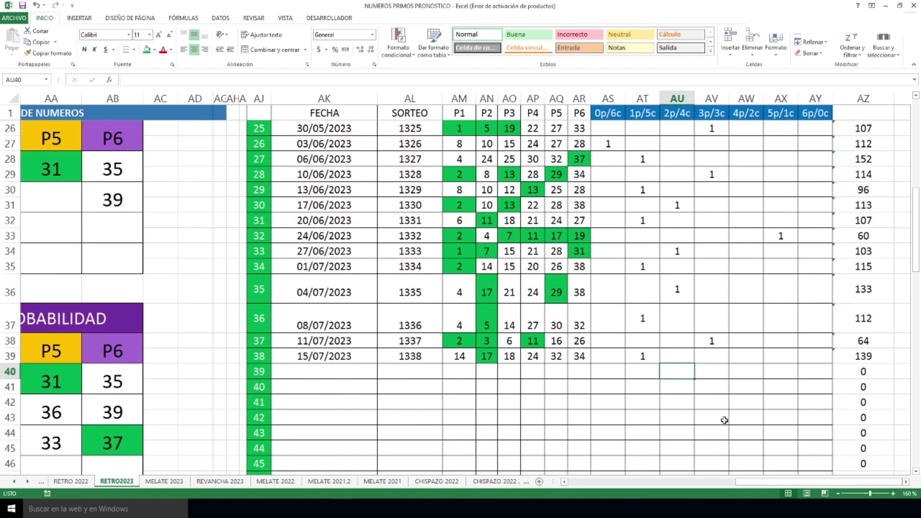
left_click(711, 389)
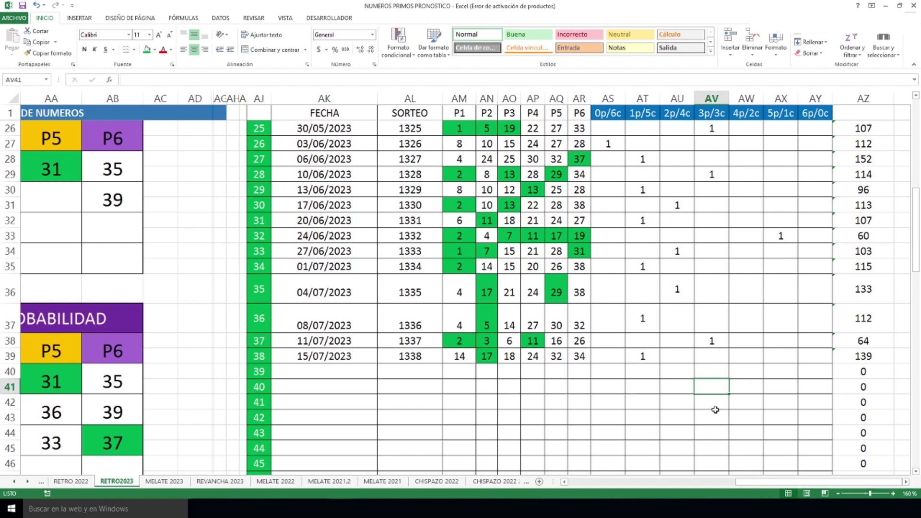
scroll(715, 409, "up", 6)
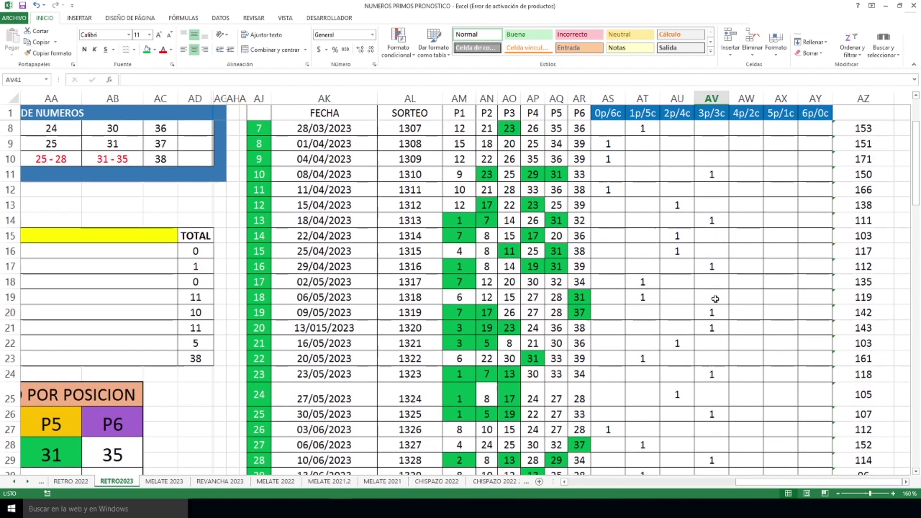
left_click_drag(715, 174, 727, 461)
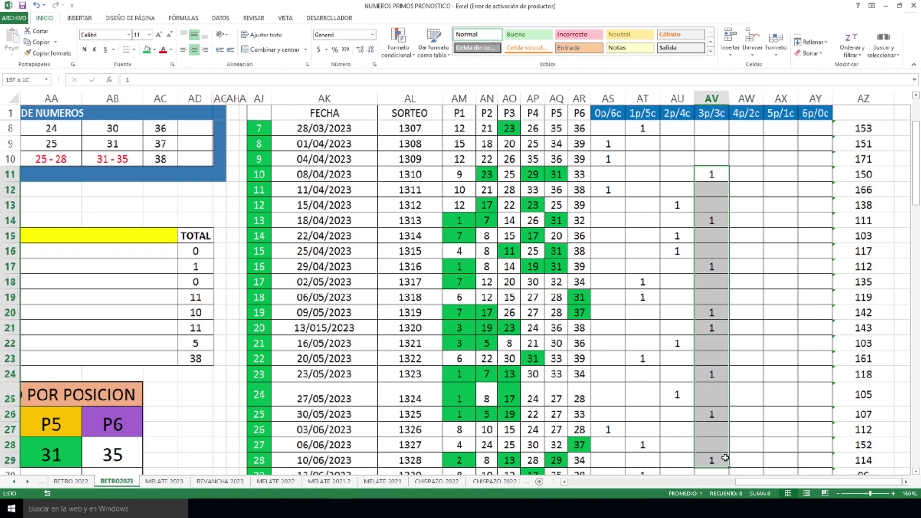
scroll(717, 264, "down", 6)
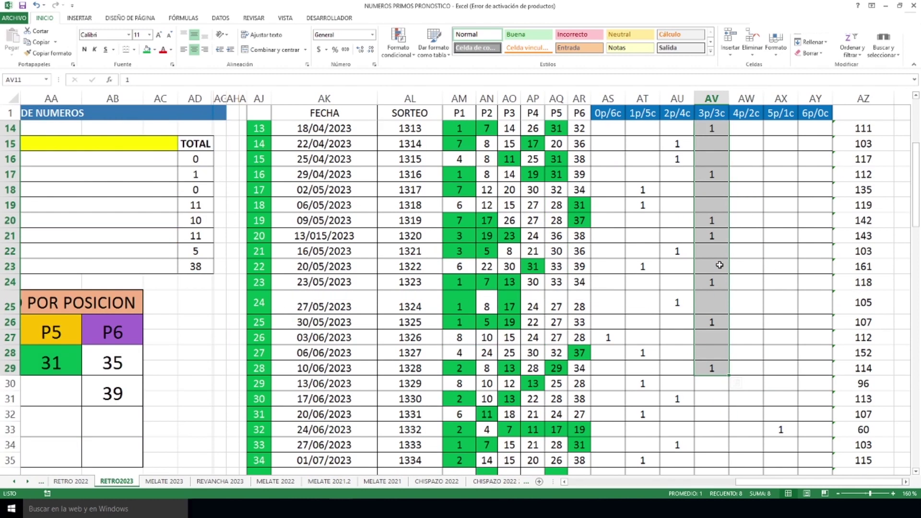
scroll(712, 303, "down", 1)
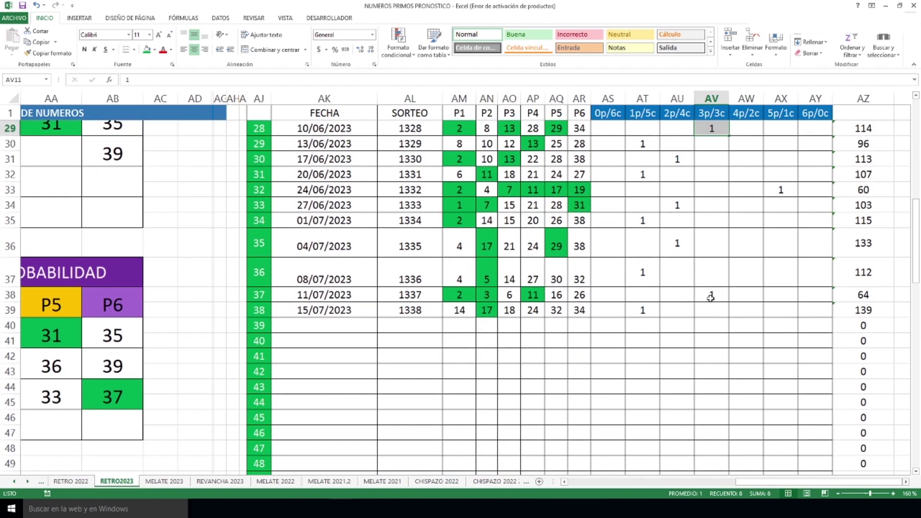
left_click(714, 310)
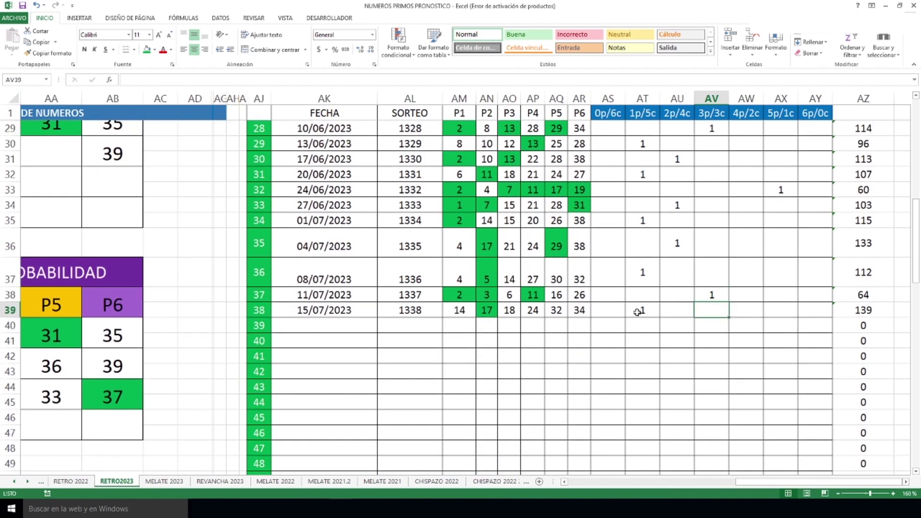
Compare the 2p/4c and 3p/3c columns over the latest draws and the empty upcoming rows
left_click(710, 325)
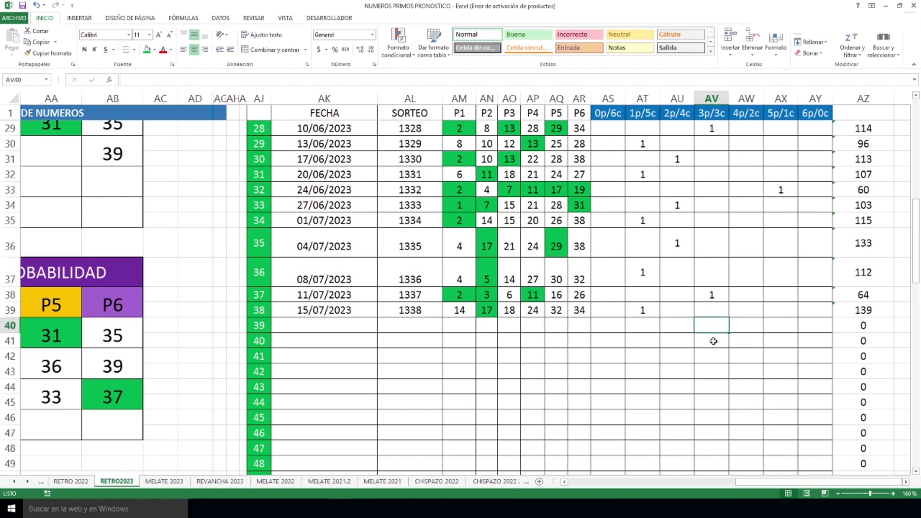
left_click(686, 327)
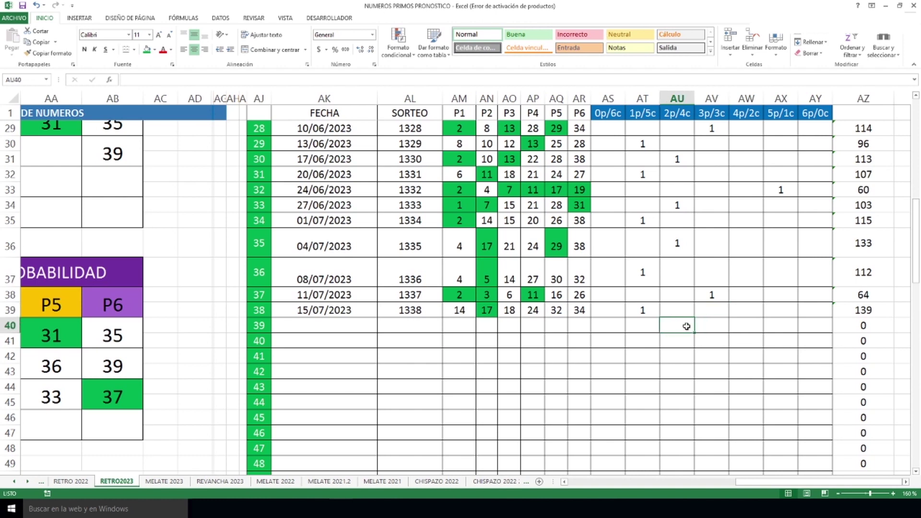
left_click(720, 340)
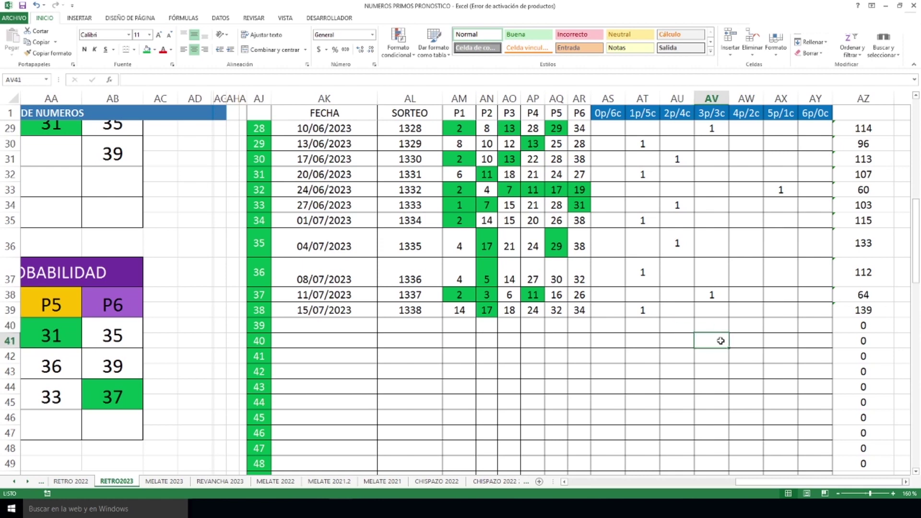
left_click_drag(676, 281, 677, 346)
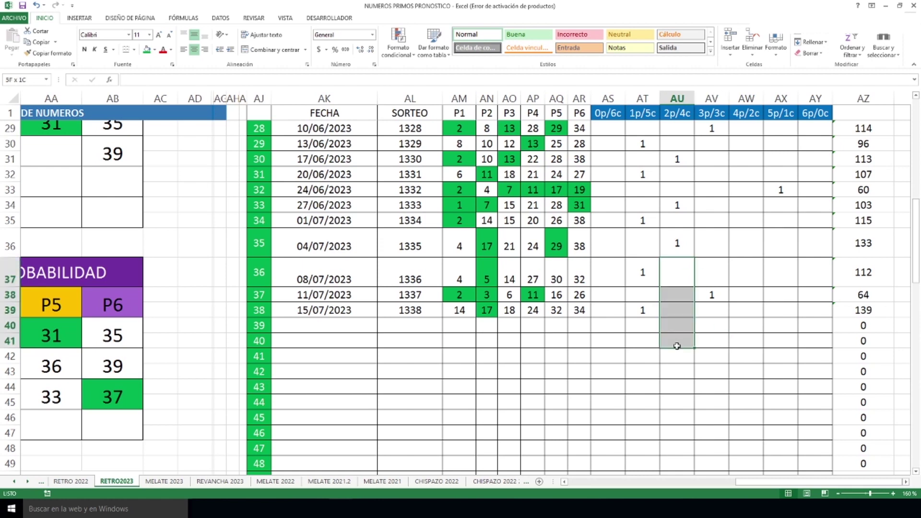
left_click_drag(709, 310, 717, 372)
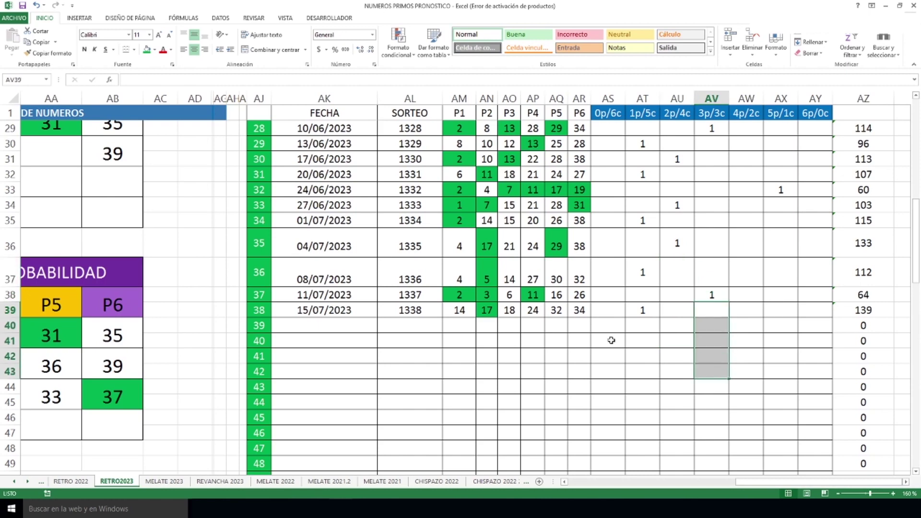
Review the numbers to avoid in each position from EVITAR EN P1 to EVITAR EN P6
scroll(613, 344, "up", 9)
left_click_drag(757, 481, 590, 481)
scroll(300, 339, "down", 5)
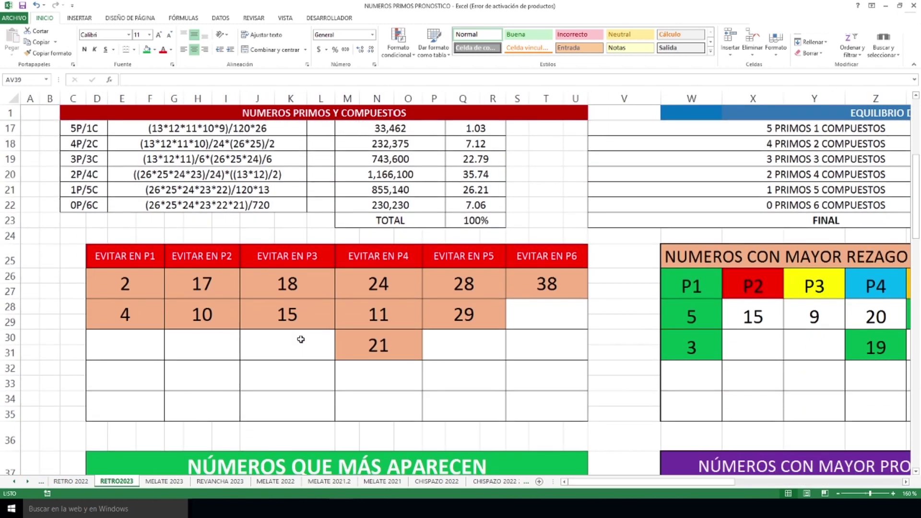
scroll(300, 339, "down", 1)
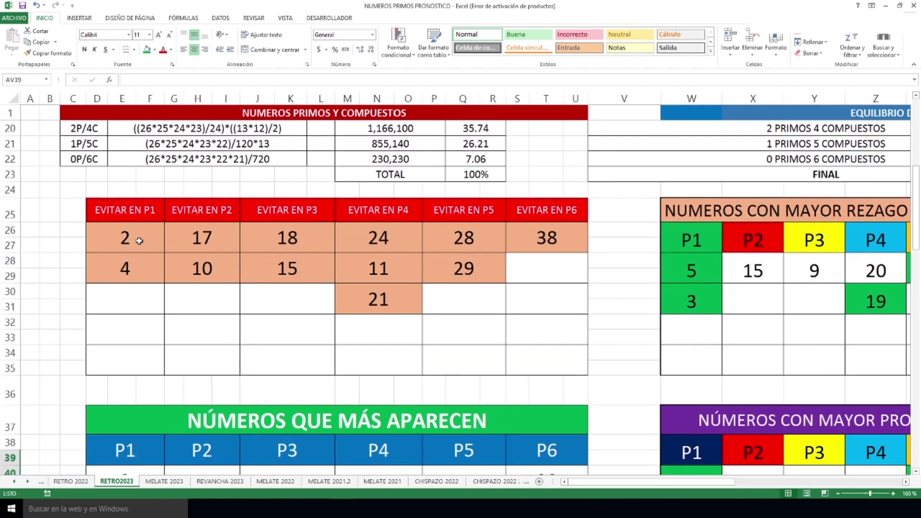
left_click(136, 271)
left_click(228, 236)
left_click(217, 268)
left_click(301, 239)
left_click(300, 278)
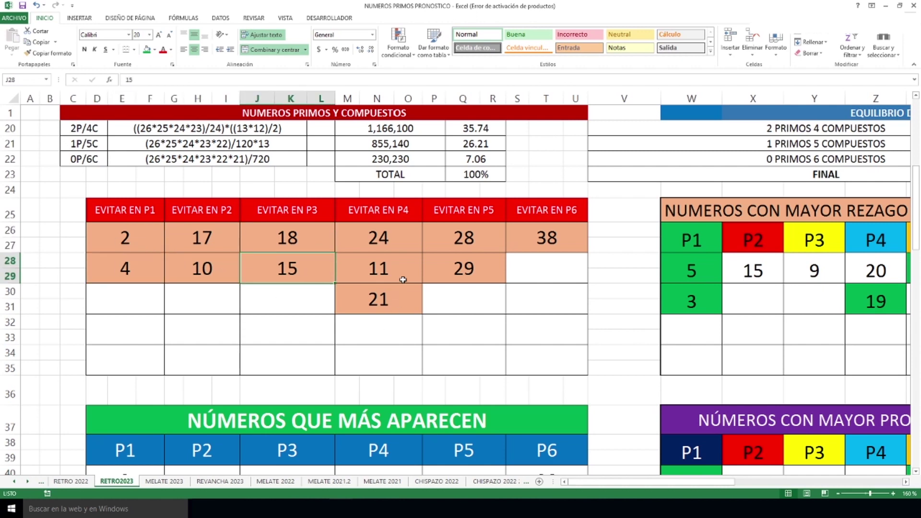
left_click(394, 231)
left_click(384, 273)
left_click(384, 306)
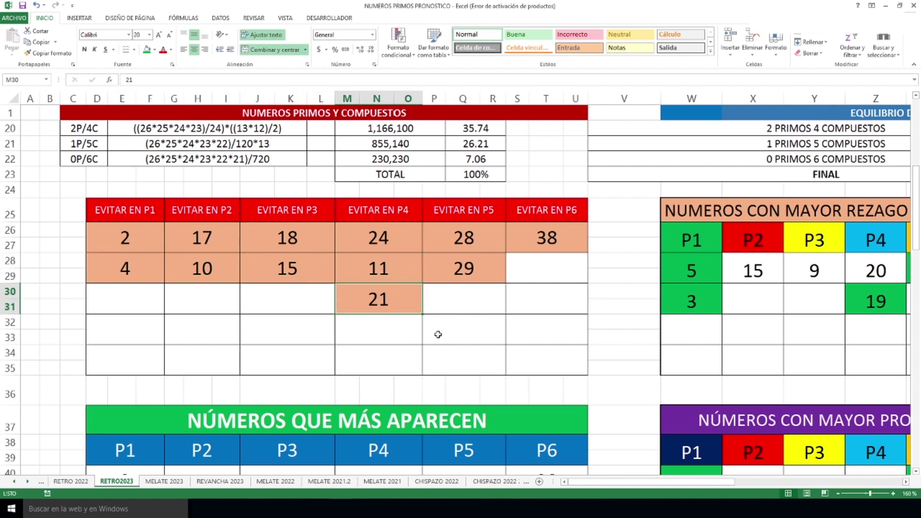
left_click(464, 236)
left_click(468, 264)
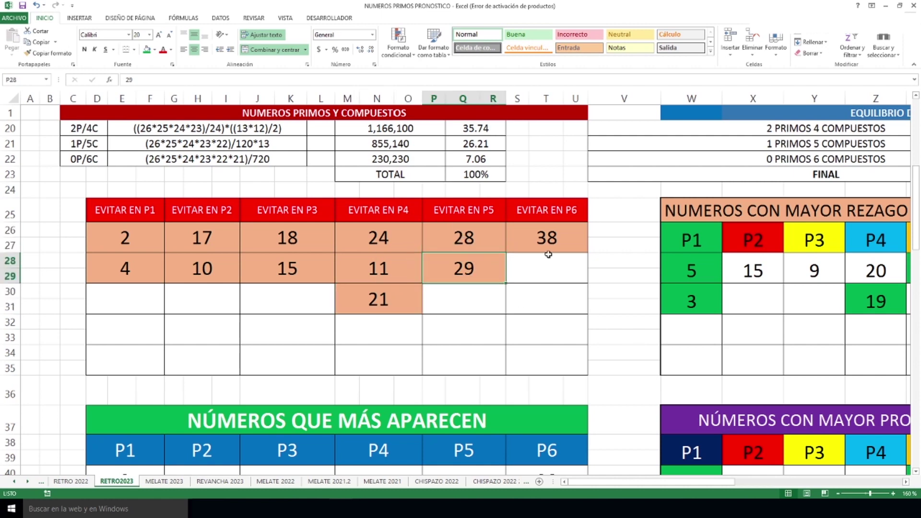
left_click(565, 242)
Review the most overdue numbers for P1 to P6 in the NUMEROS CON MAYOR REZAGO POR POSICION table
left_click_drag(657, 482, 737, 485)
left_click_drag(761, 484, 763, 485)
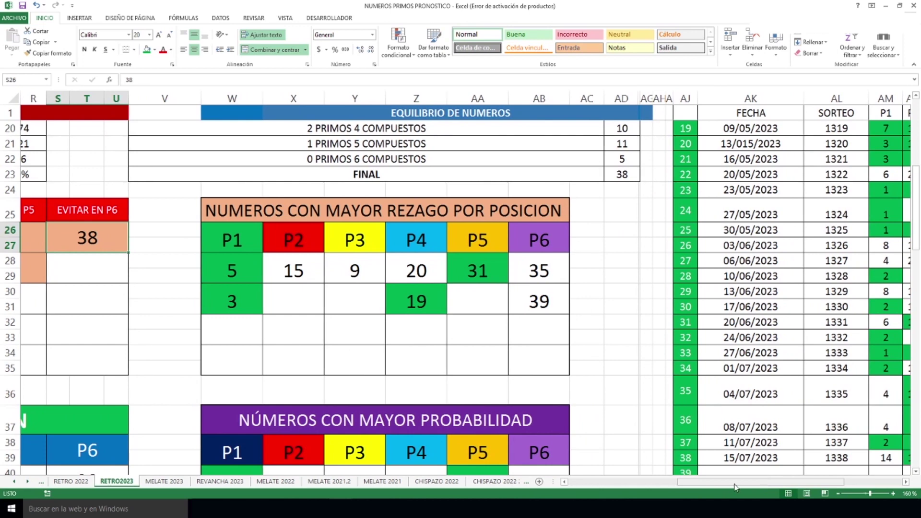
left_click(243, 336)
left_click_drag(243, 336, 529, 336)
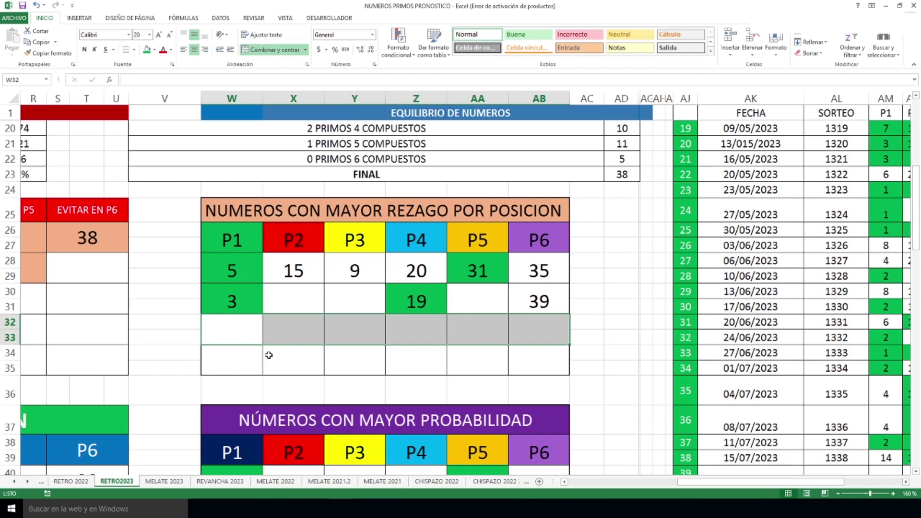
Review the P1 to P6 entries in the NÚMEROS QUE MÁS APARECEN table
left_click_drag(704, 485, 595, 486)
scroll(328, 329, "down", 4)
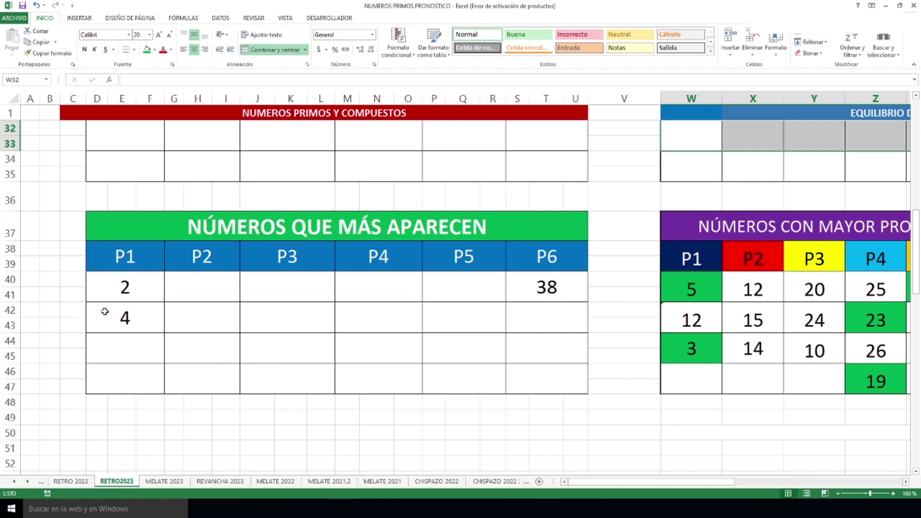
left_click_drag(112, 294, 534, 315)
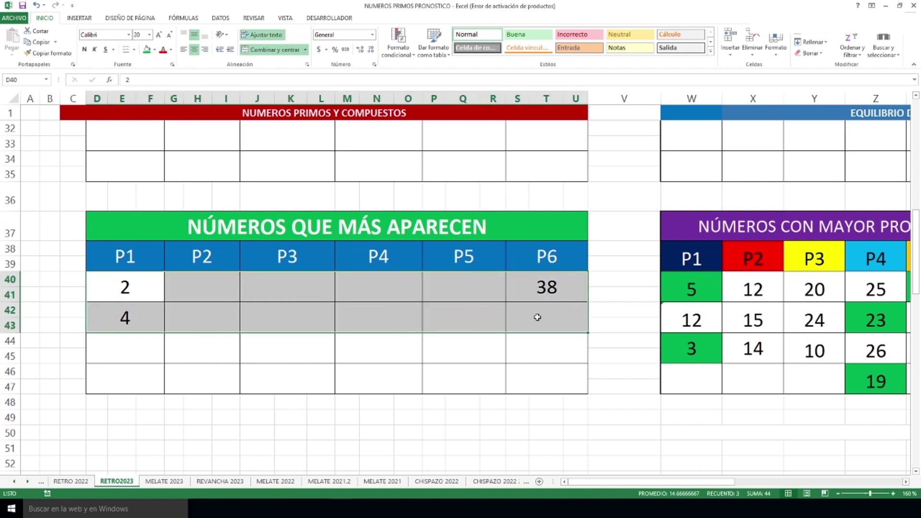
Examine the candidate numbers for P1 to P6 in the NÚMEROS CON MAYOR PROBABILIDAD table, position by position
left_click_drag(586, 482, 691, 477)
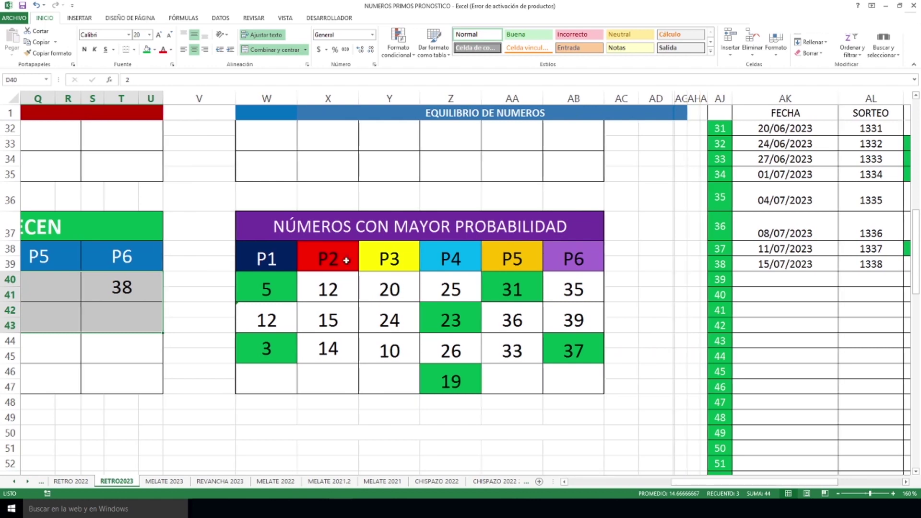
left_click_drag(278, 401, 571, 401)
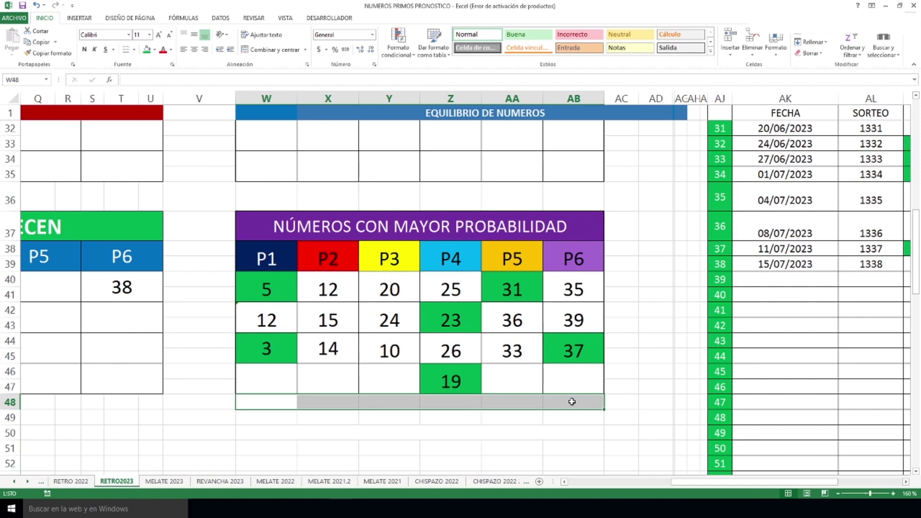
left_click(266, 402)
key("Right")
key("Right")
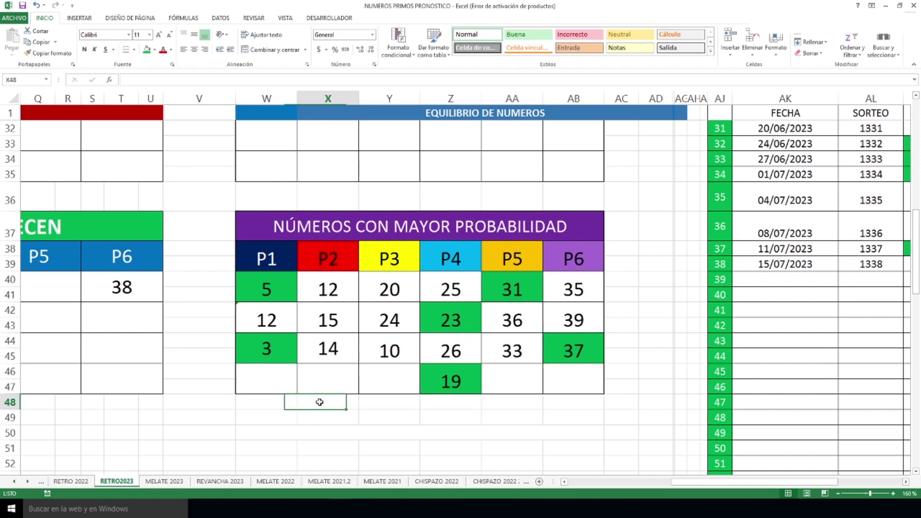
key("Right")
key("Right")
key("Right")
key("Right")
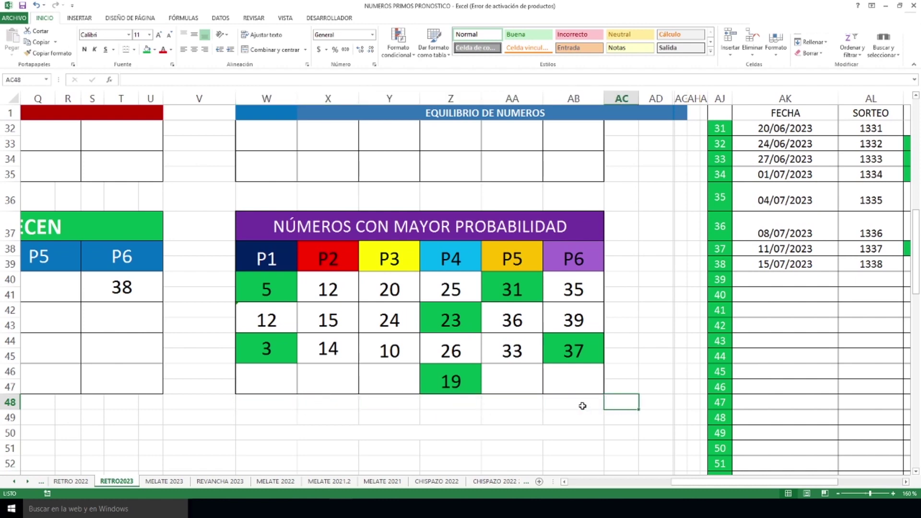
left_click(583, 405)
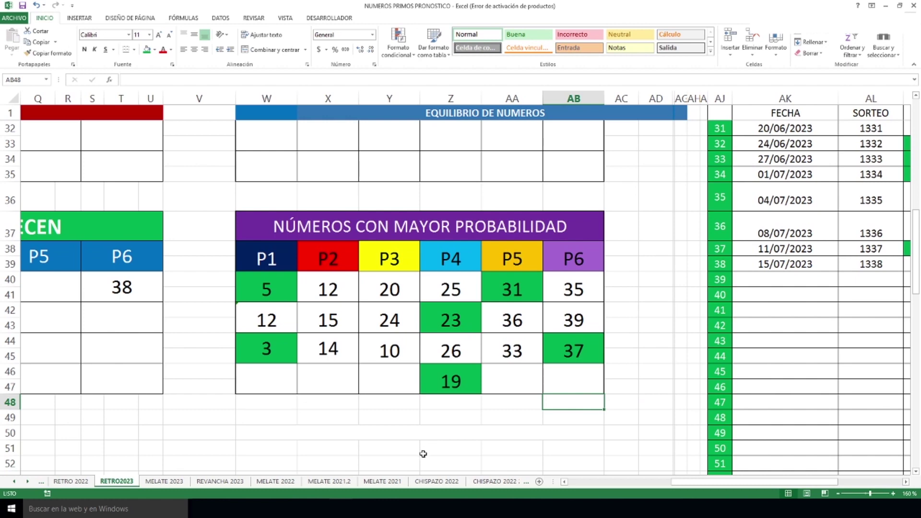
Review the full NÚMEROS CON MAYOR PROBABILIDAD table and the rows of the NÚMEROS COMBINABLES table
left_click_drag(266, 297, 567, 373)
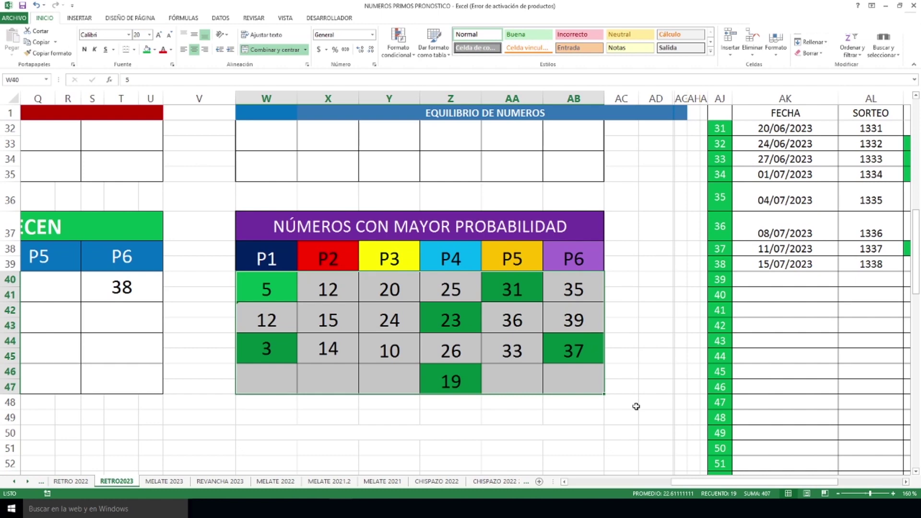
left_click_drag(746, 484, 643, 481)
scroll(322, 310, "down", 6)
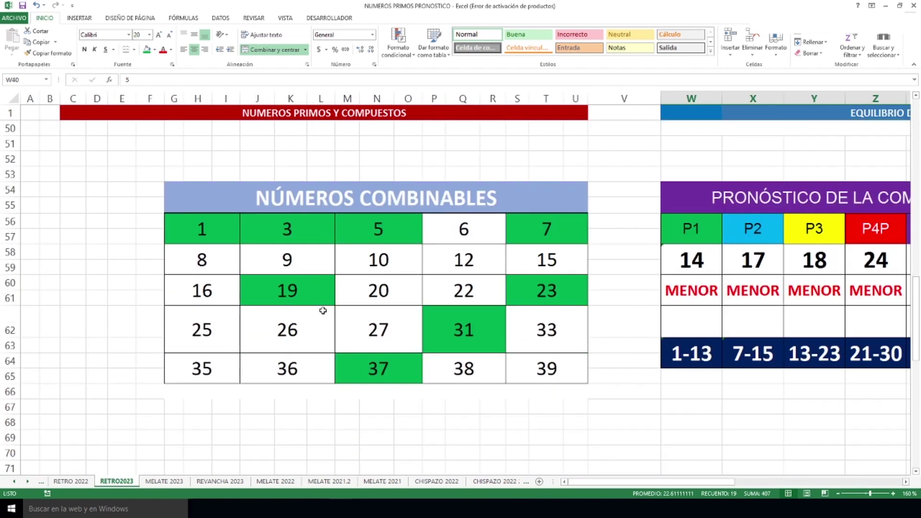
left_click_drag(386, 192, 393, 363)
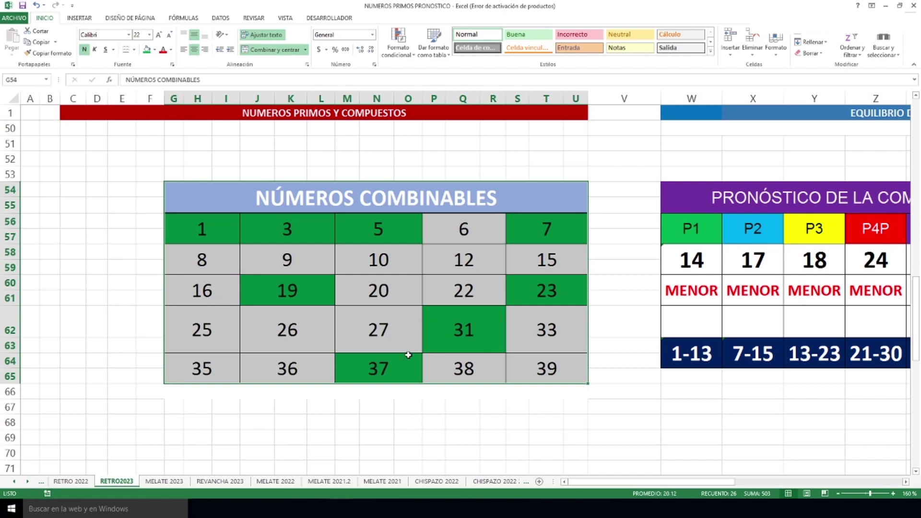
left_click(415, 326)
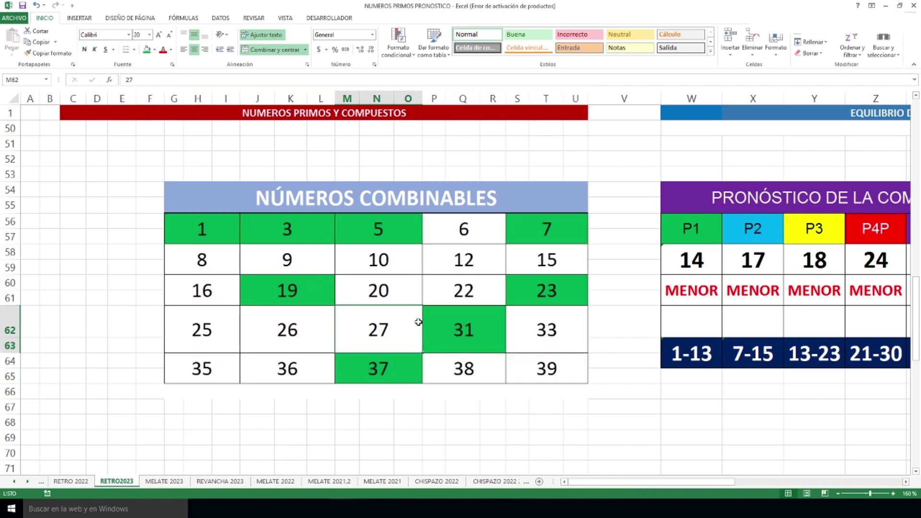
left_click_drag(222, 232, 379, 235)
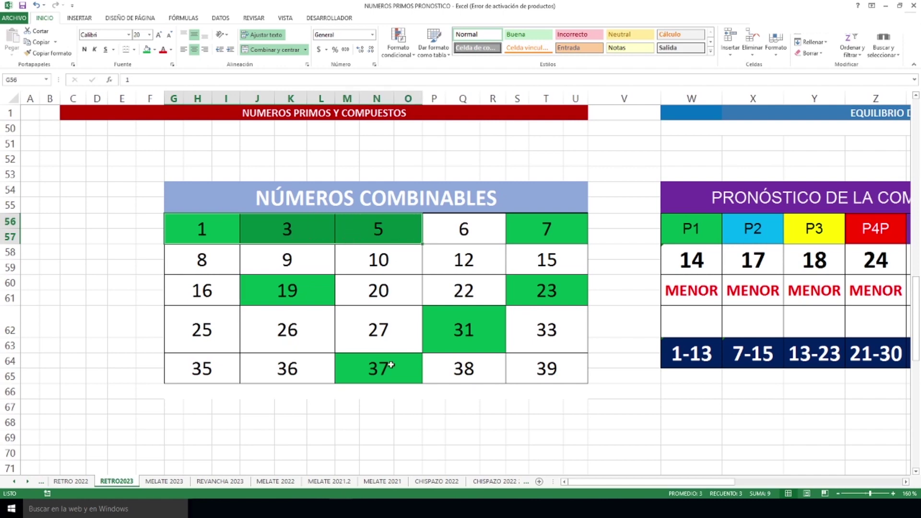
left_click_drag(225, 269, 568, 264)
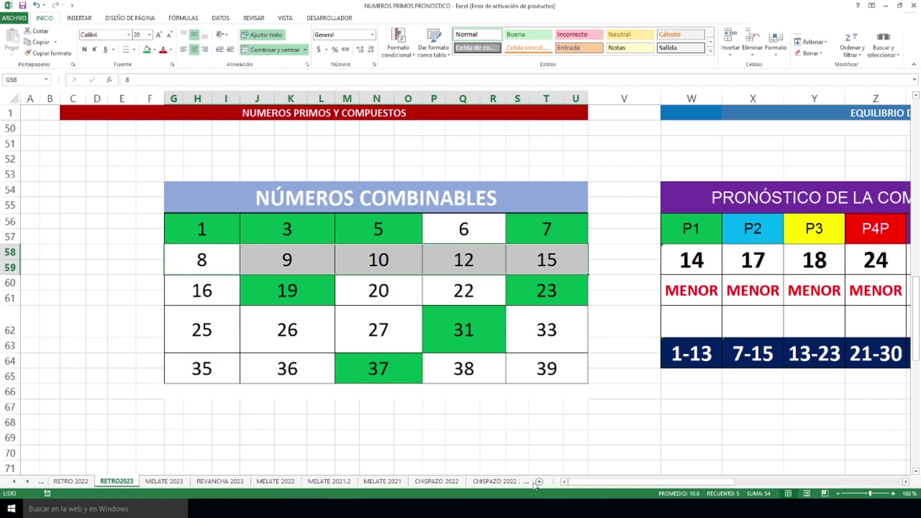
left_click(575, 437)
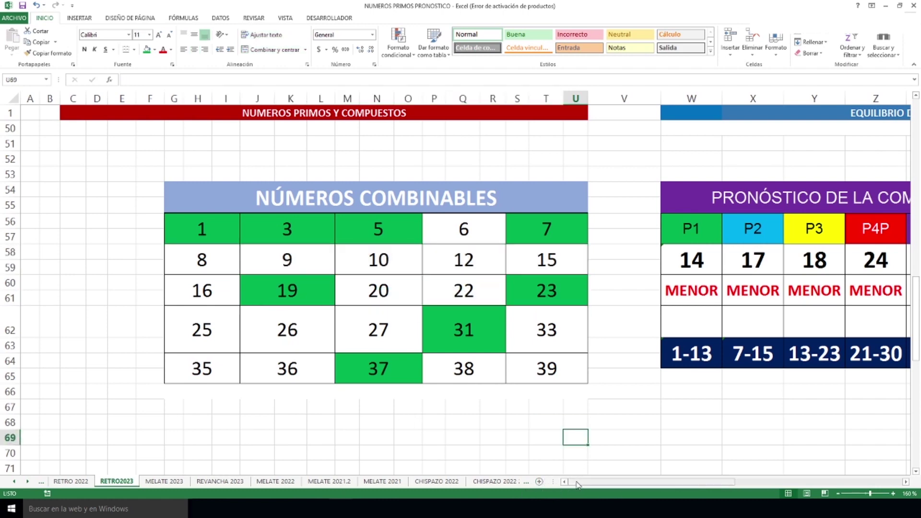
Review the P1 to P6 numbers, their MENOR/MAYOR labels and the position ranges in the PRONÓSTICO DE LA COMUNIDAD table
left_click_drag(577, 484, 672, 486)
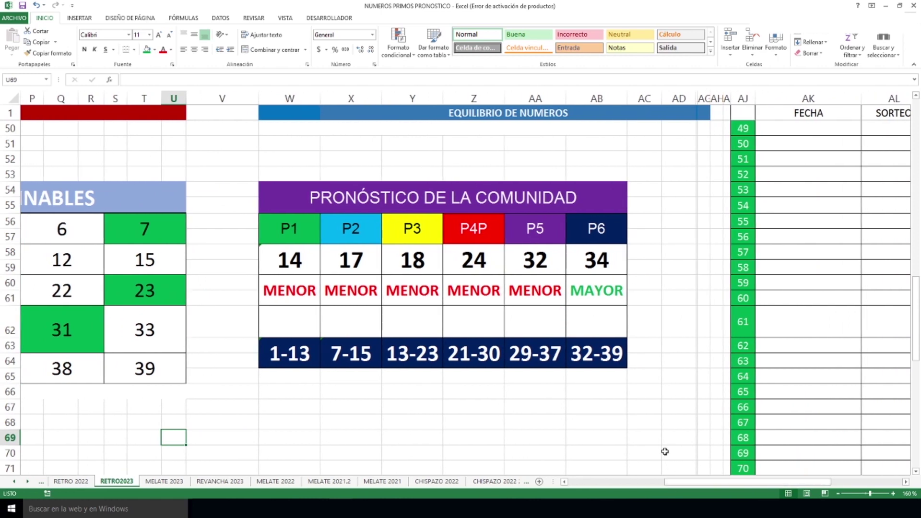
left_click(297, 285)
left_click_drag(297, 285, 540, 290)
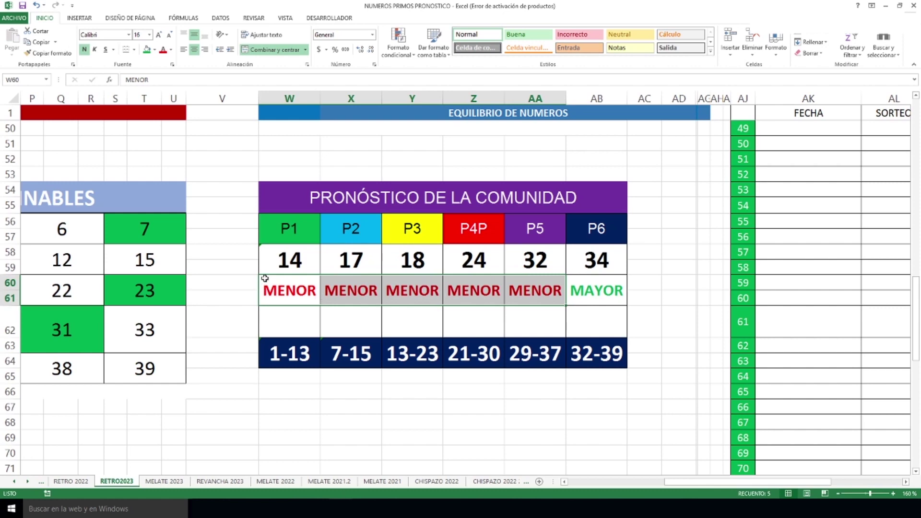
left_click_drag(290, 261, 536, 277)
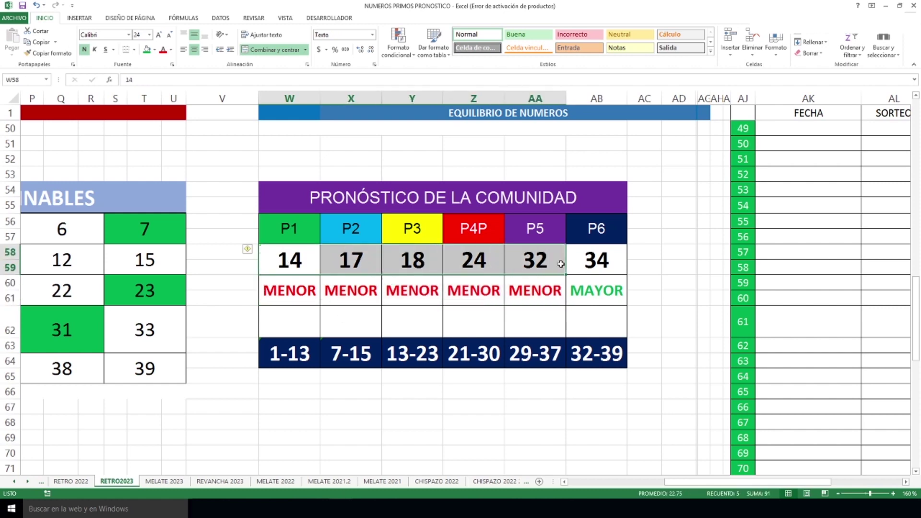
left_click(597, 254)
left_click_drag(597, 255, 595, 282)
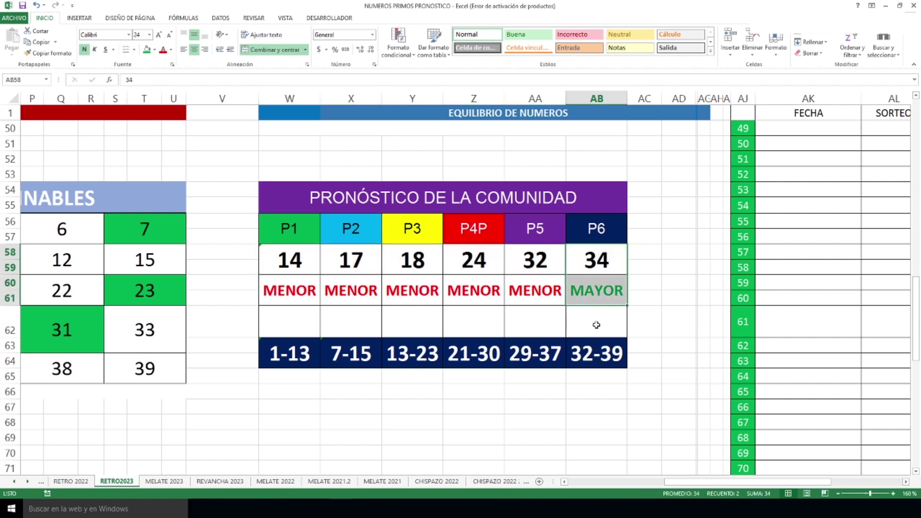
left_click_drag(299, 331, 595, 320)
left_click_drag(288, 362, 600, 353)
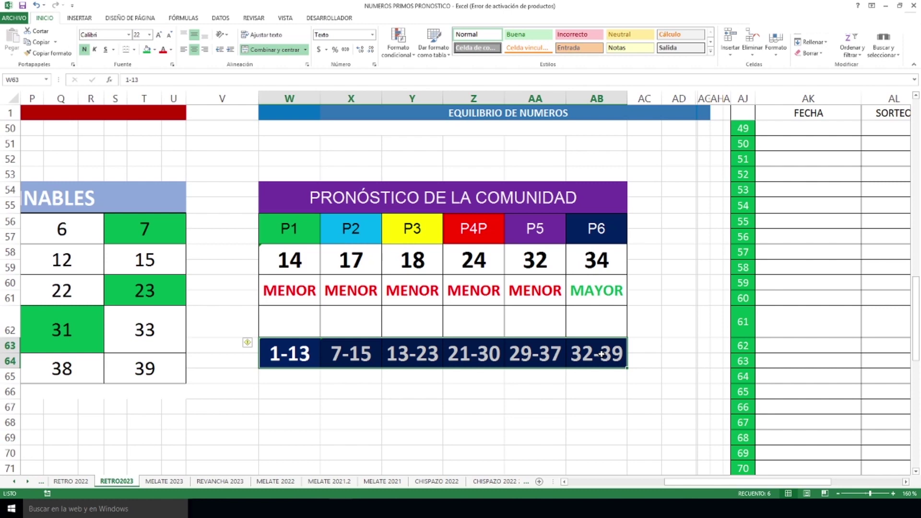
Return to the JUGADAS POR CADA 100 SORTEOS table to review the prime and composite combination totals
scroll(593, 315, "up", 4)
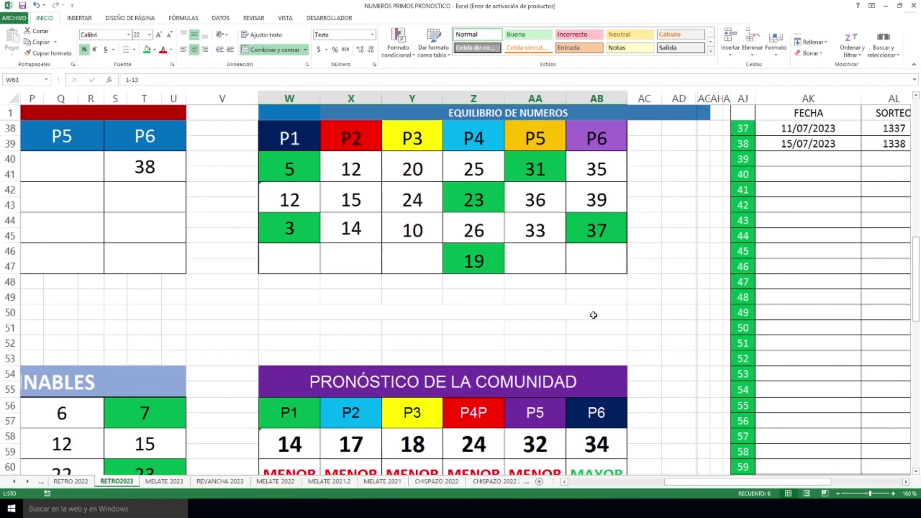
scroll(593, 315, "up", 12)
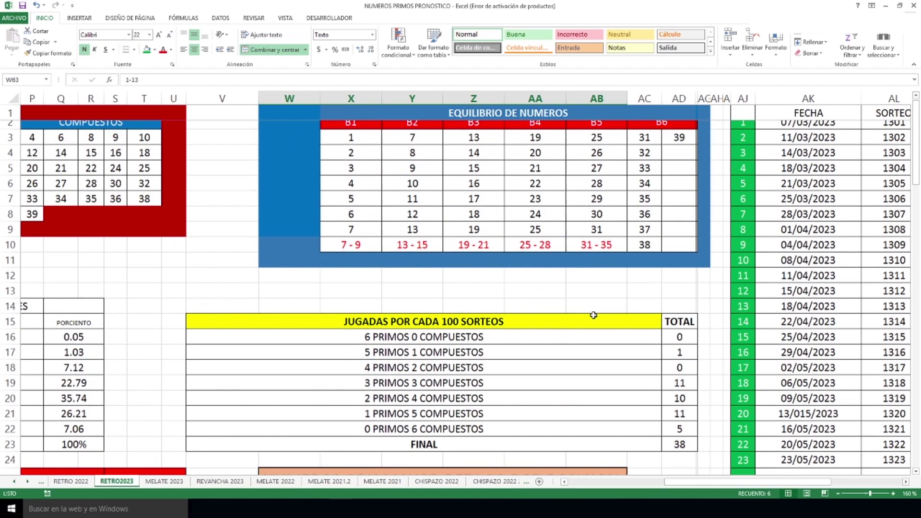
scroll(593, 315, "down", 1)
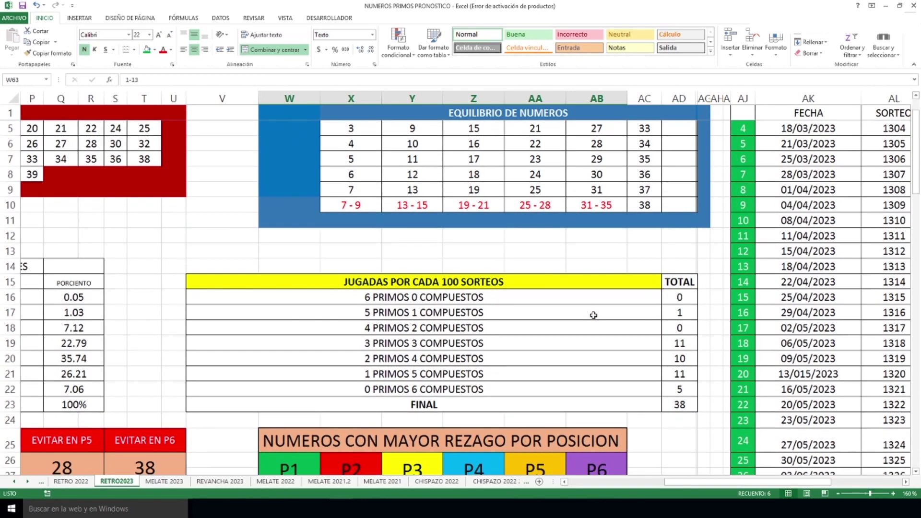